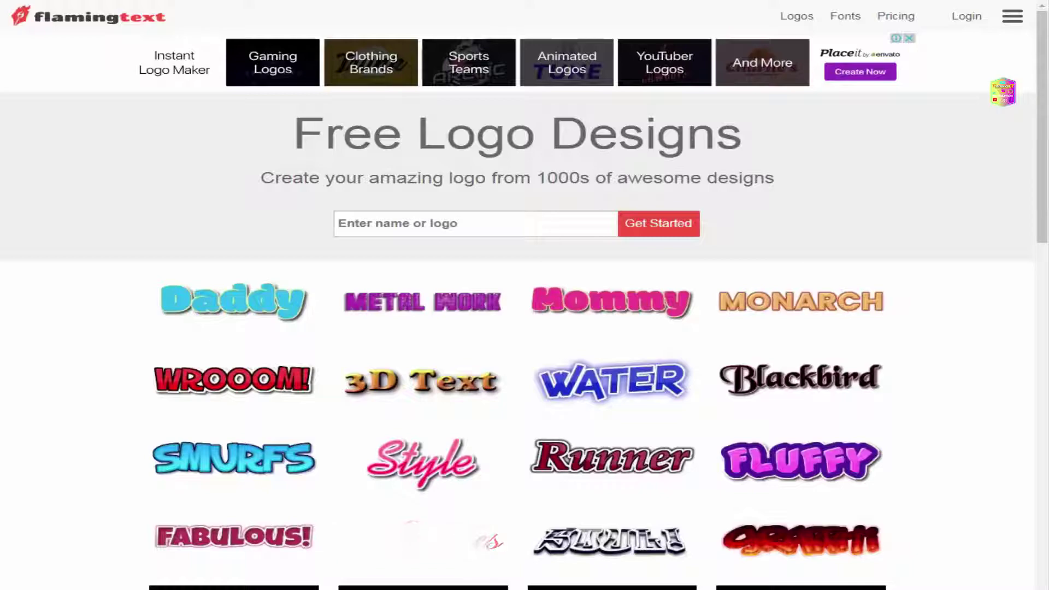
Page through the logo gallery from page 2 to page 4
{"action": "scroll", "coordinate": [328, 410], "scroll_direction": "down", "scroll_amount": 3}
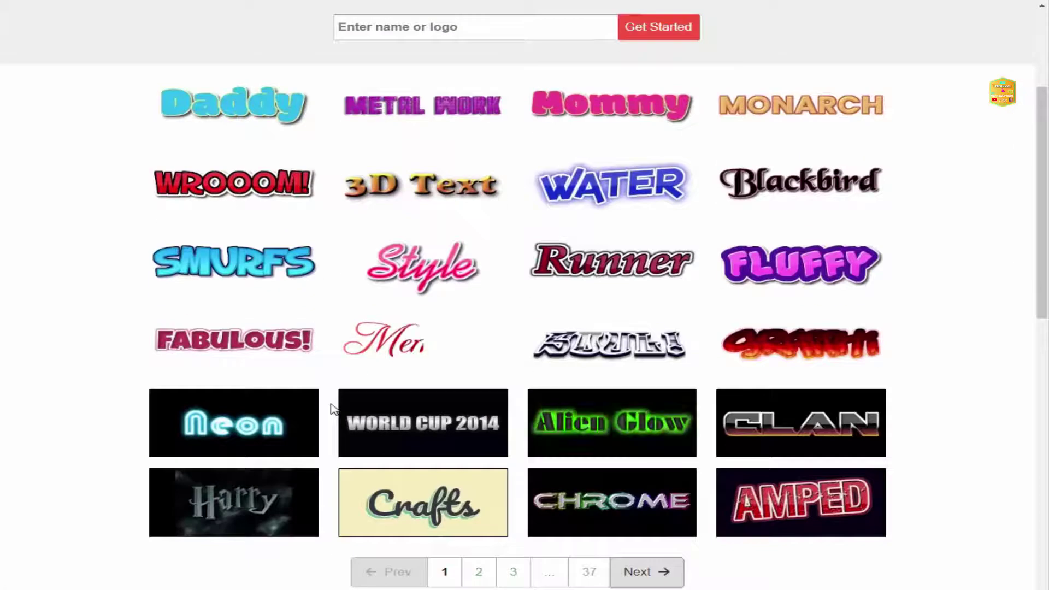
{"action": "scroll", "coordinate": [347, 411], "scroll_direction": "down", "scroll_amount": 3}
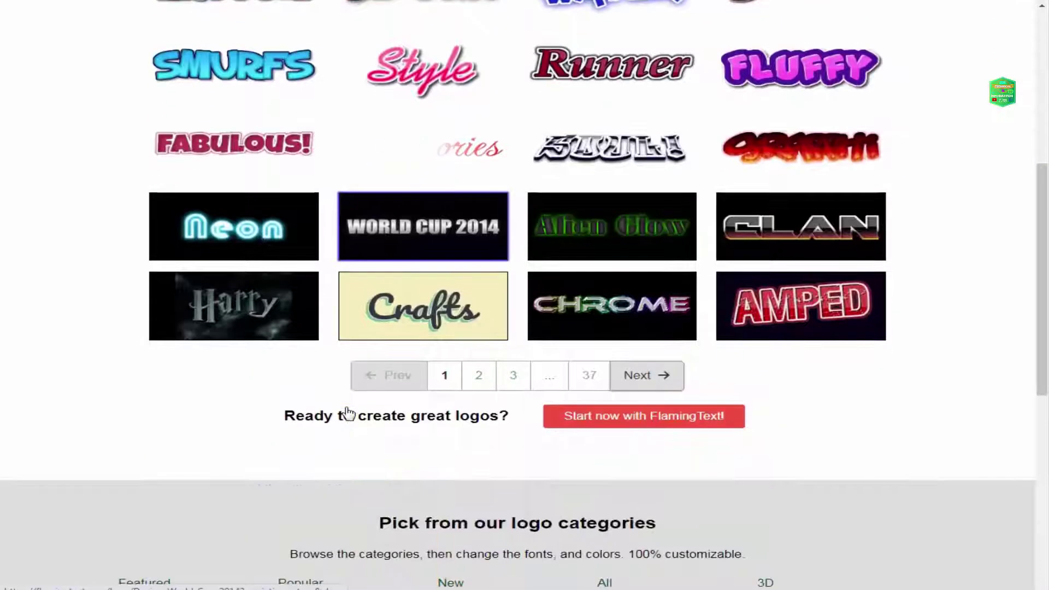
{"action": "scroll", "coordinate": [348, 413], "scroll_direction": "up", "scroll_amount": 3}
{"action": "scroll", "coordinate": [415, 413], "scroll_direction": "down", "scroll_amount": 3}
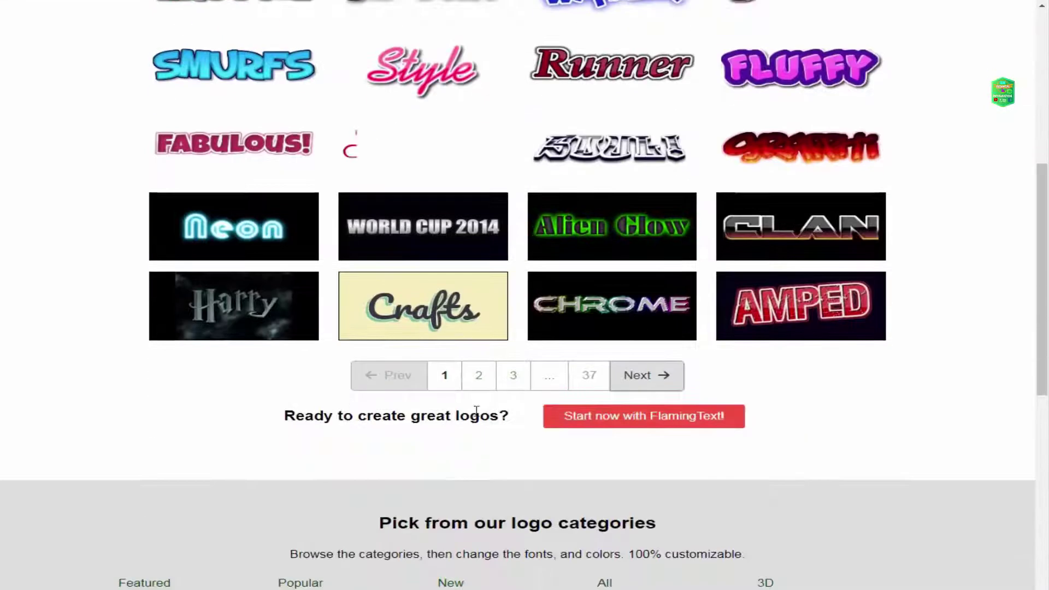
{"action": "left_click", "coordinate": [479, 376]}
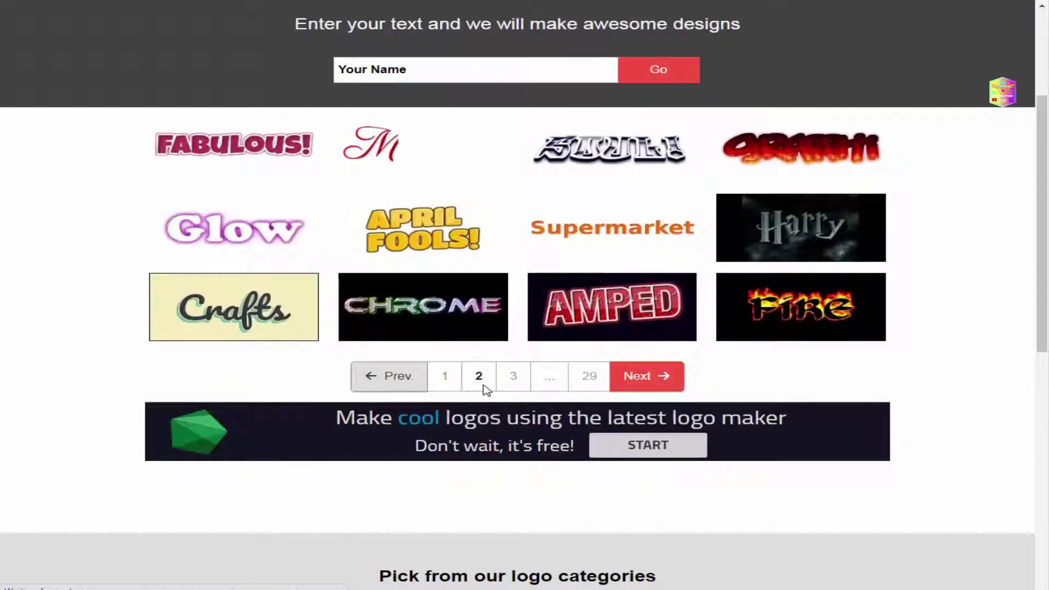
{"action": "scroll", "coordinate": [486, 390], "scroll_direction": "up", "scroll_amount": 1}
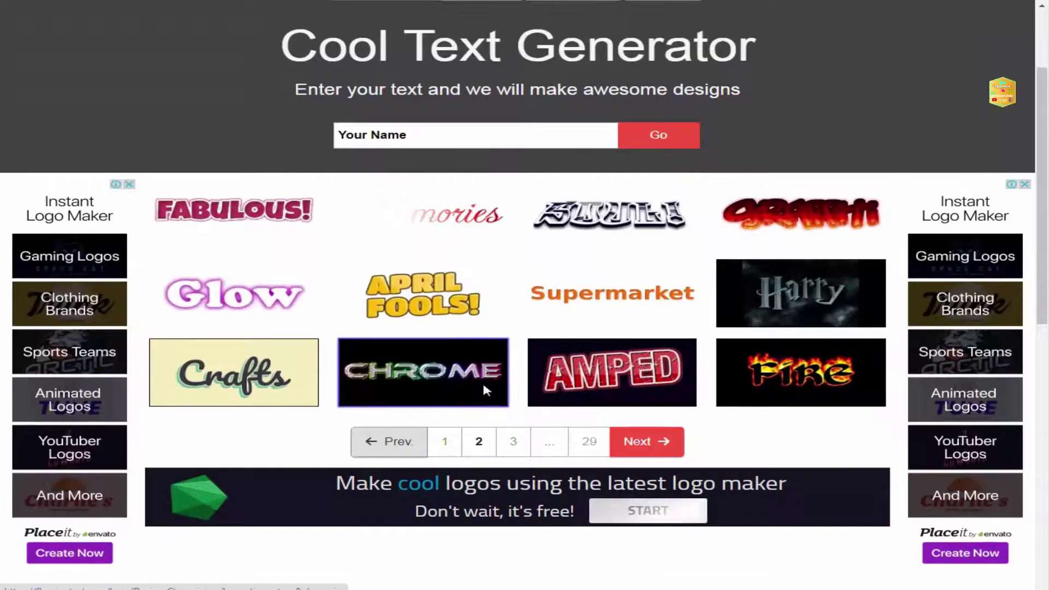
{"action": "scroll", "coordinate": [486, 390], "scroll_direction": "up", "scroll_amount": 1}
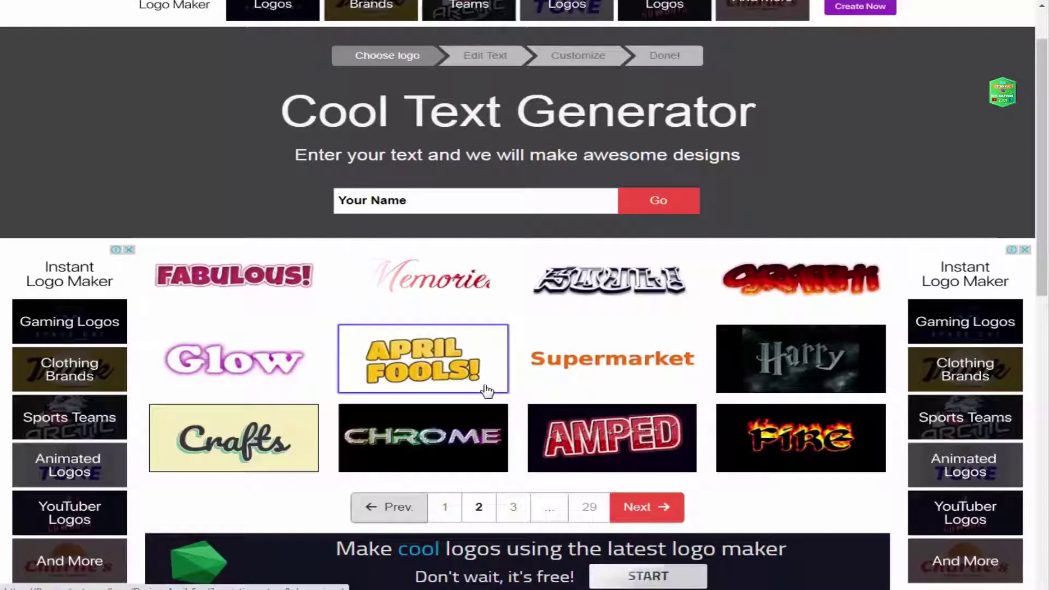
{"action": "left_click", "coordinate": [520, 519]}
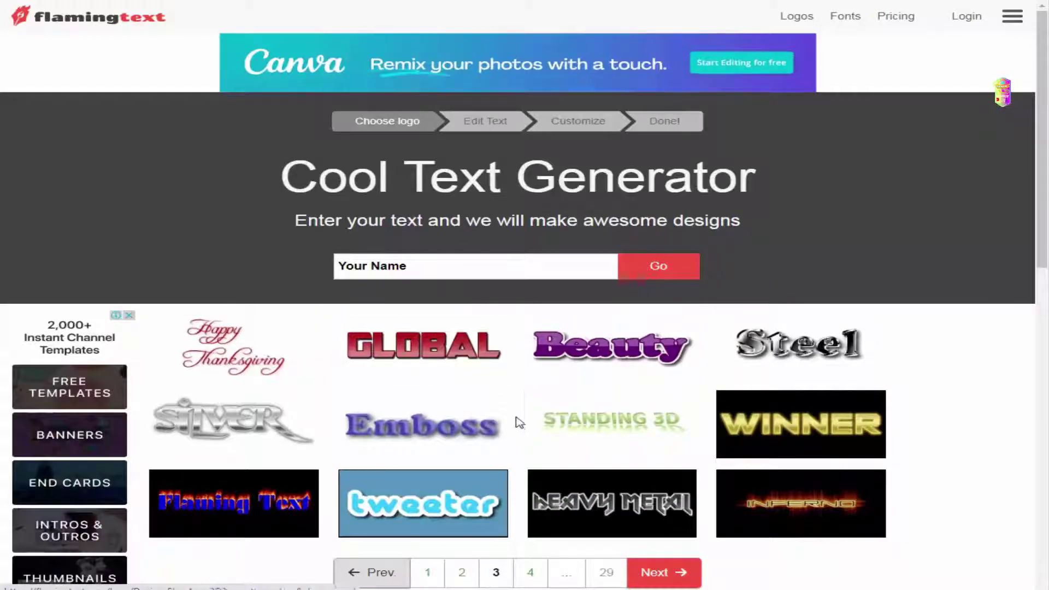
{"action": "scroll", "coordinate": [475, 442], "scroll_direction": "down", "scroll_amount": 2}
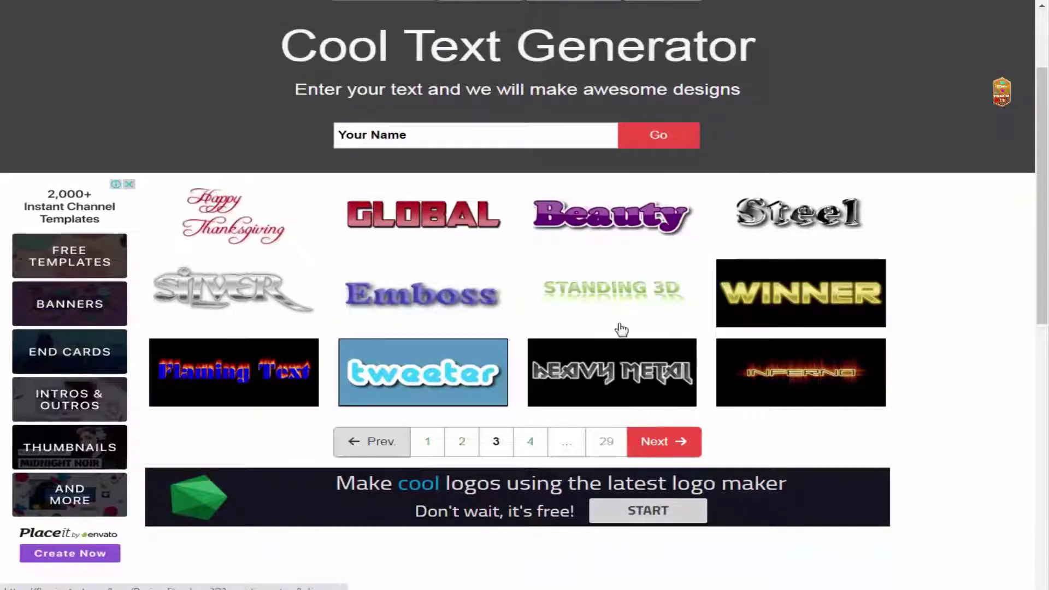
{"action": "left_click", "coordinate": [538, 442]}
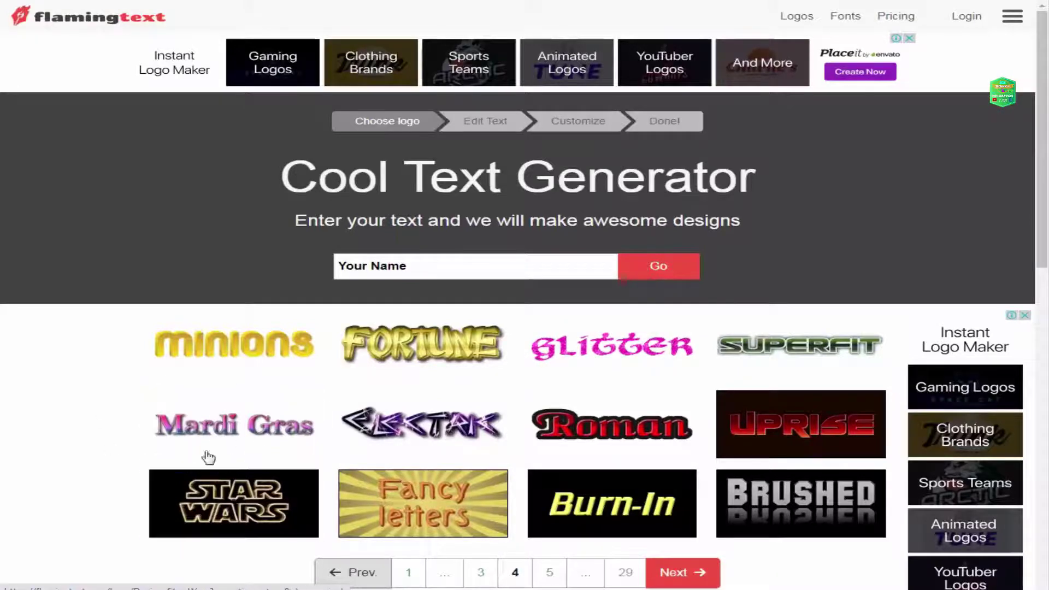
Open the Mardi Gras logo style from the page 4 gallery
{"action": "scroll", "coordinate": [442, 421], "scroll_direction": "down", "scroll_amount": 5}
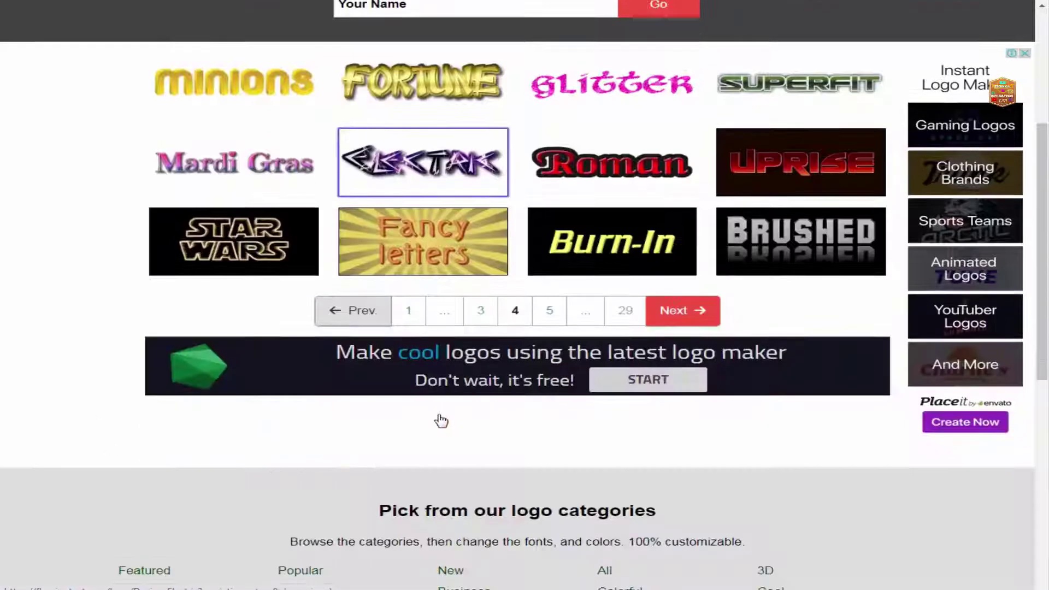
{"action": "scroll", "coordinate": [442, 420], "scroll_direction": "up", "scroll_amount": 3}
{"action": "scroll", "coordinate": [213, 429], "scroll_direction": "up", "scroll_amount": 1}
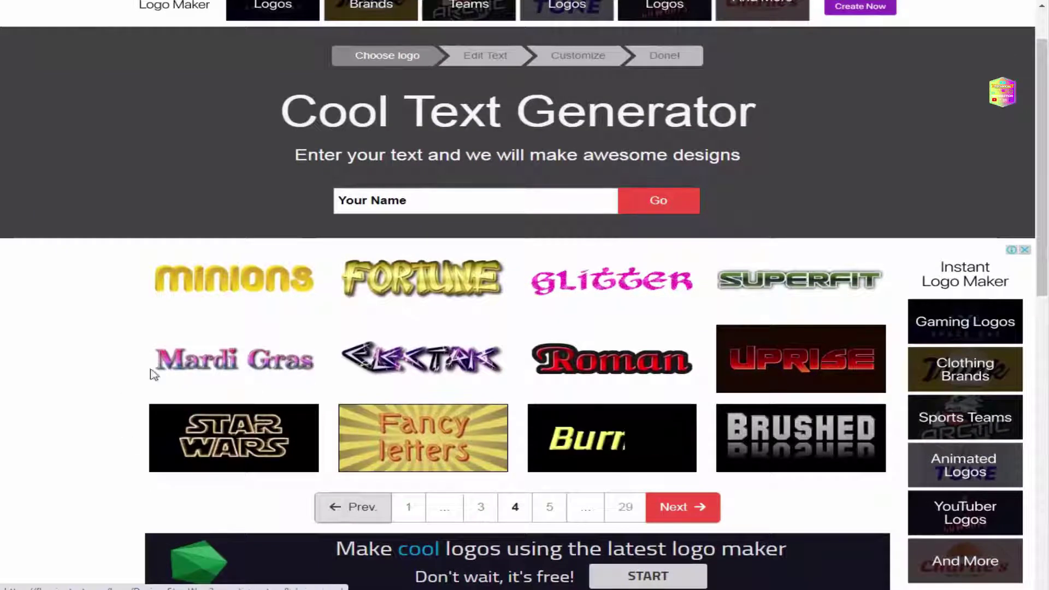
{"action": "left_click", "coordinate": [221, 362]}
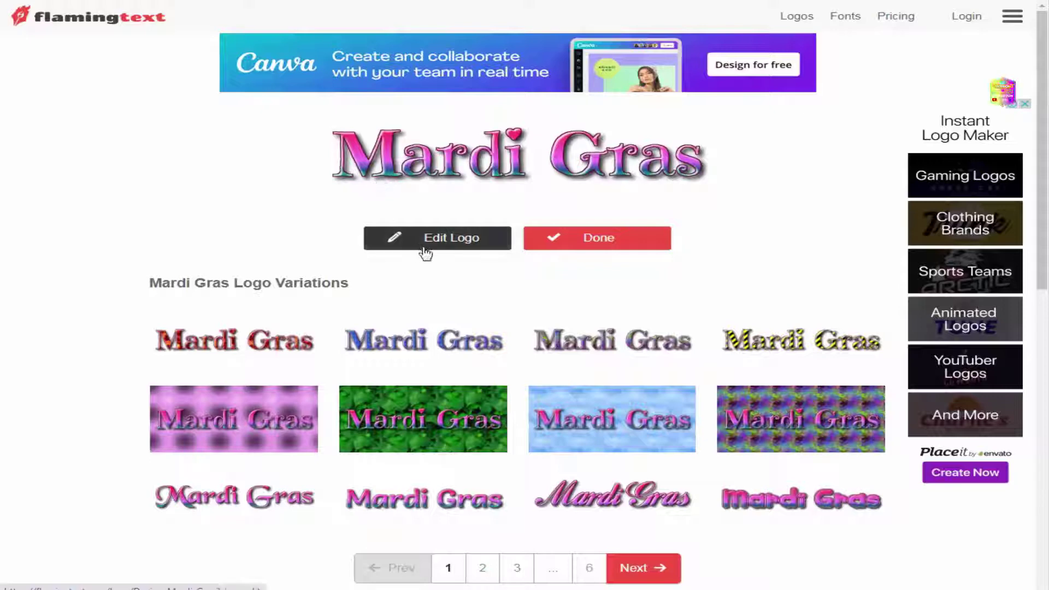
Start editing the Mardi Gras logo in the Mardi Gras Text Generator
{"action": "left_click", "coordinate": [454, 247]}
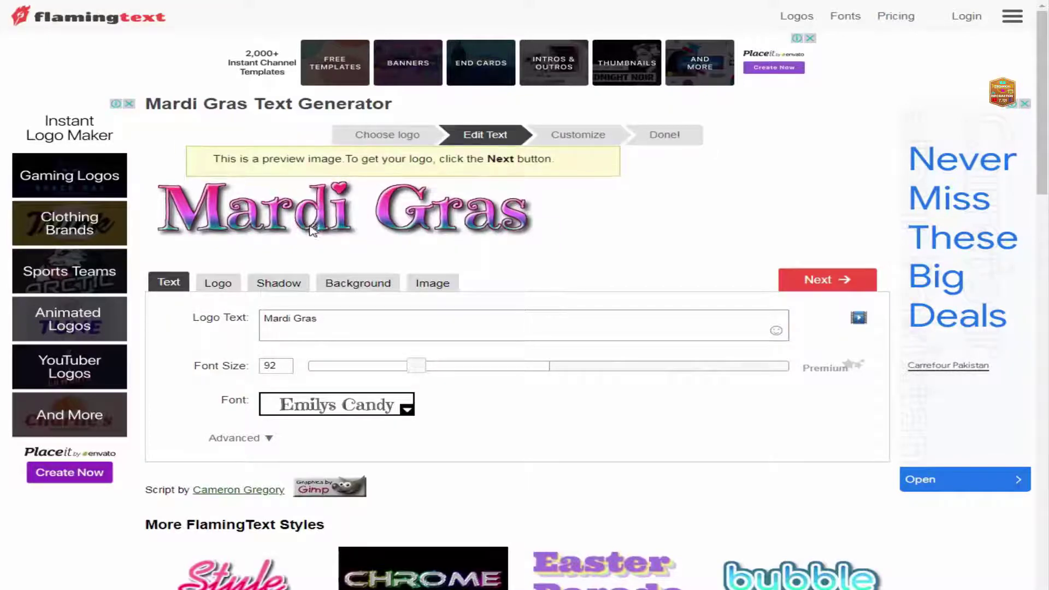
Replace the logo text 'Mardi Gras' with 'How to Upload Videos On Youtube'
{"action": "triple_click", "coordinate": [288, 322]}
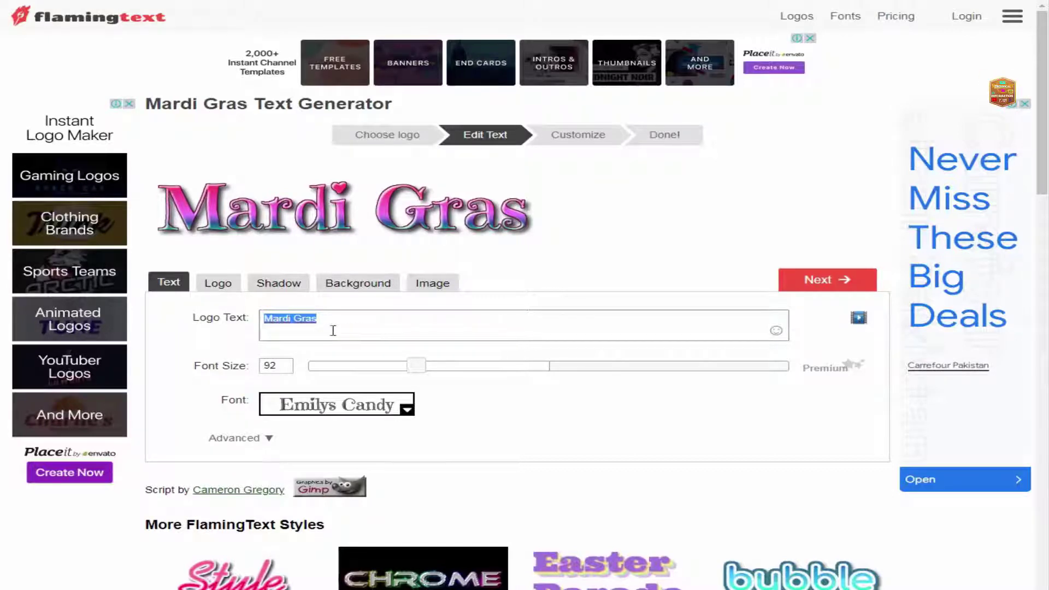
{"action": "scroll", "coordinate": [320, 330], "scroll_direction": "down", "scroll_amount": 2}
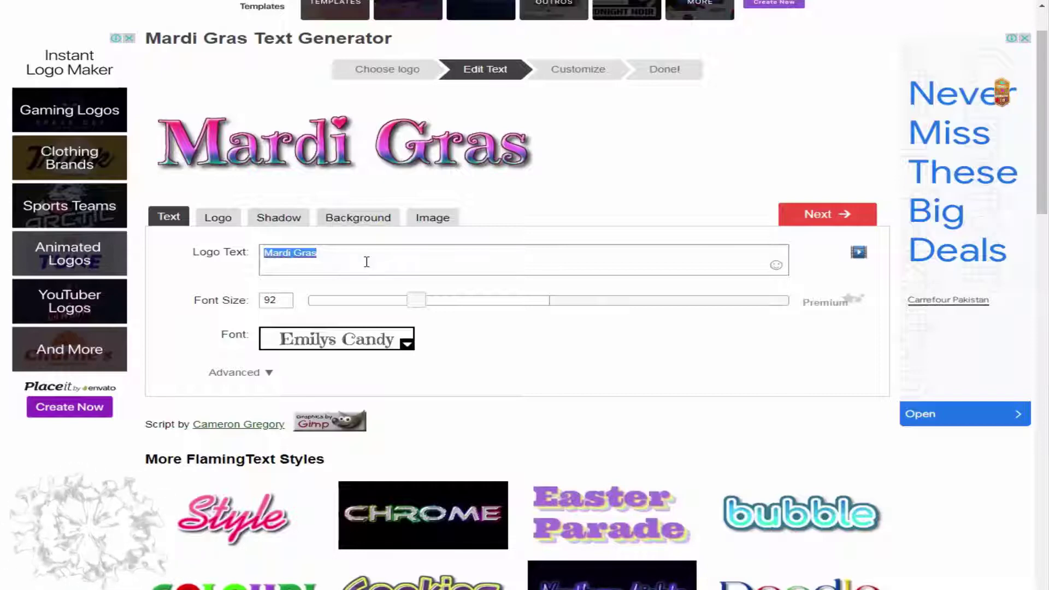
{"action": "type", "text": "Ho"}
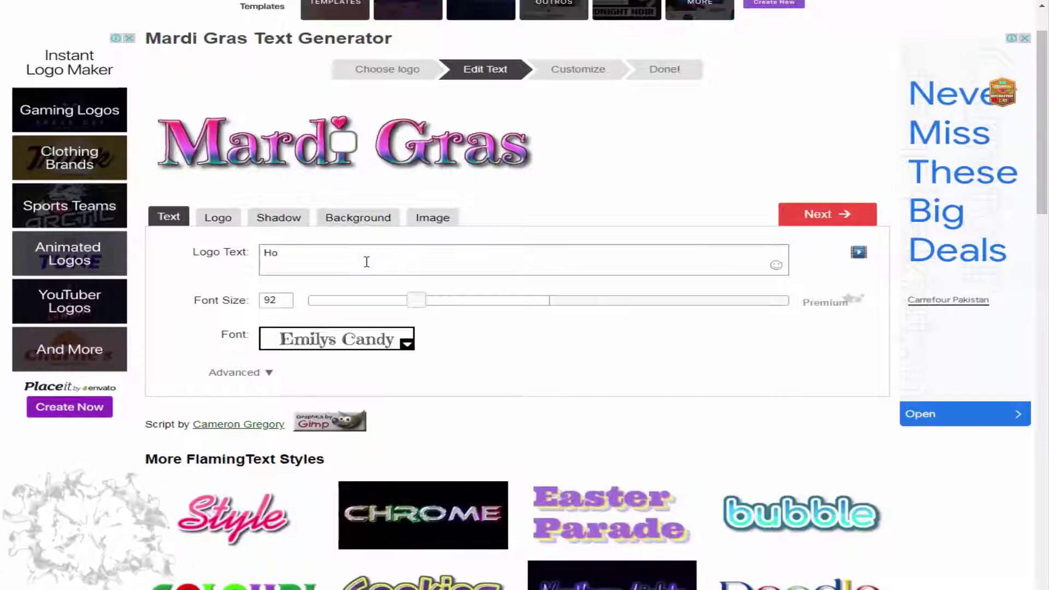
{"action": "type", "text": "w to Uplo"}
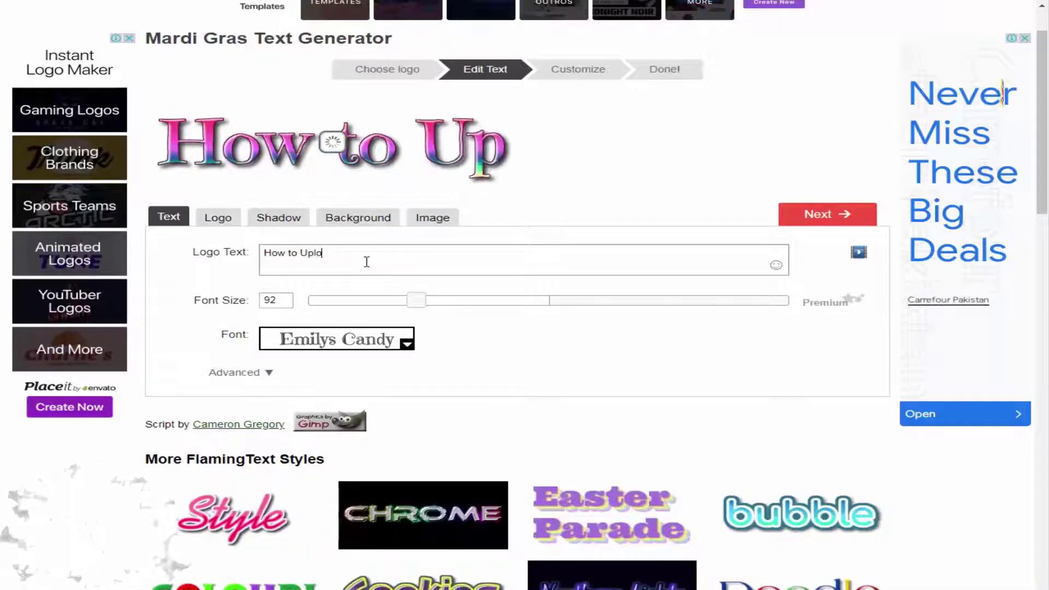
{"action": "type", "text": "ad Videos "}
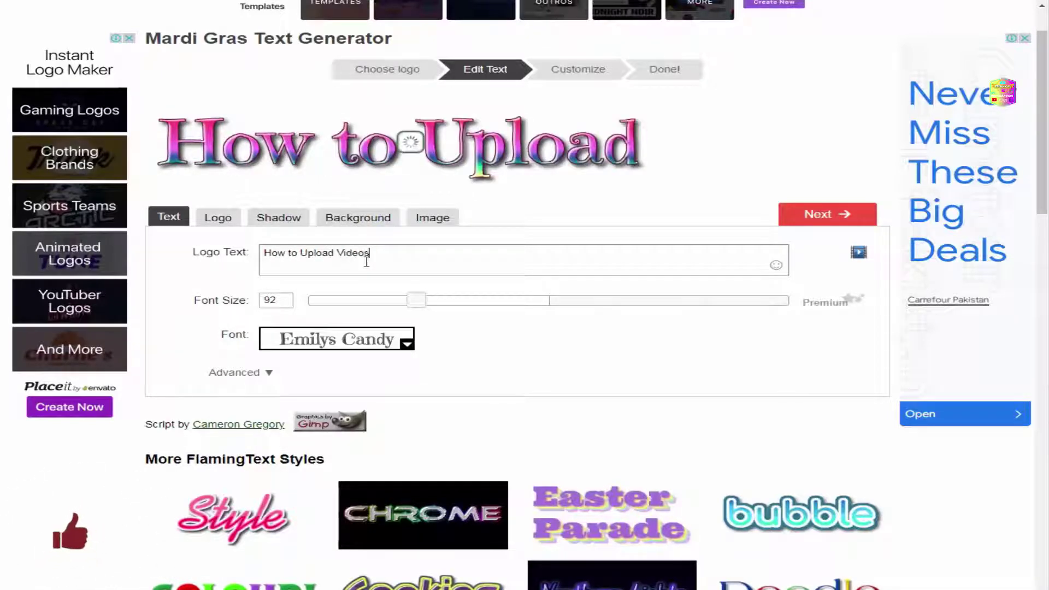
{"action": "type", "text": "On Y"}
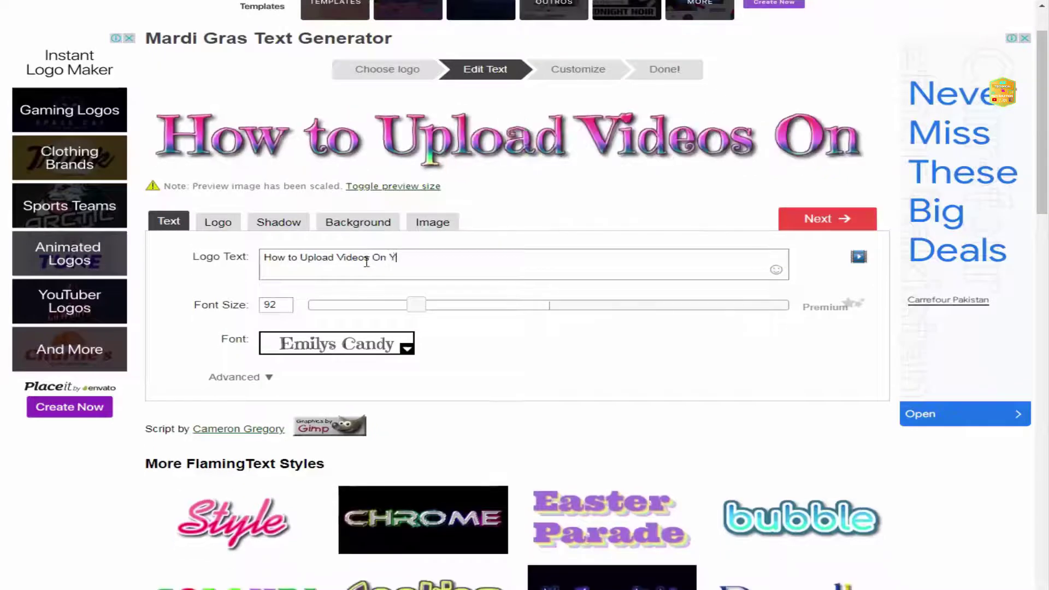
{"action": "type", "text": "outube"}
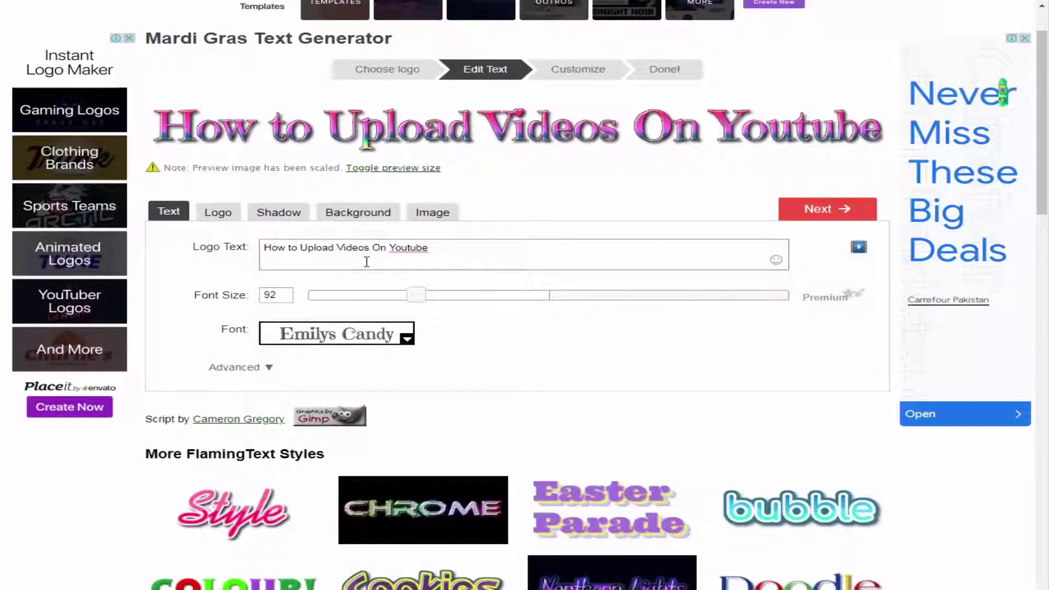
Browse the 3D, Celtic, DingBats, FontBats, Love, OldEnglish and Rounded fonts, keeping Emilys Candy
{"action": "left_click", "coordinate": [407, 339]}
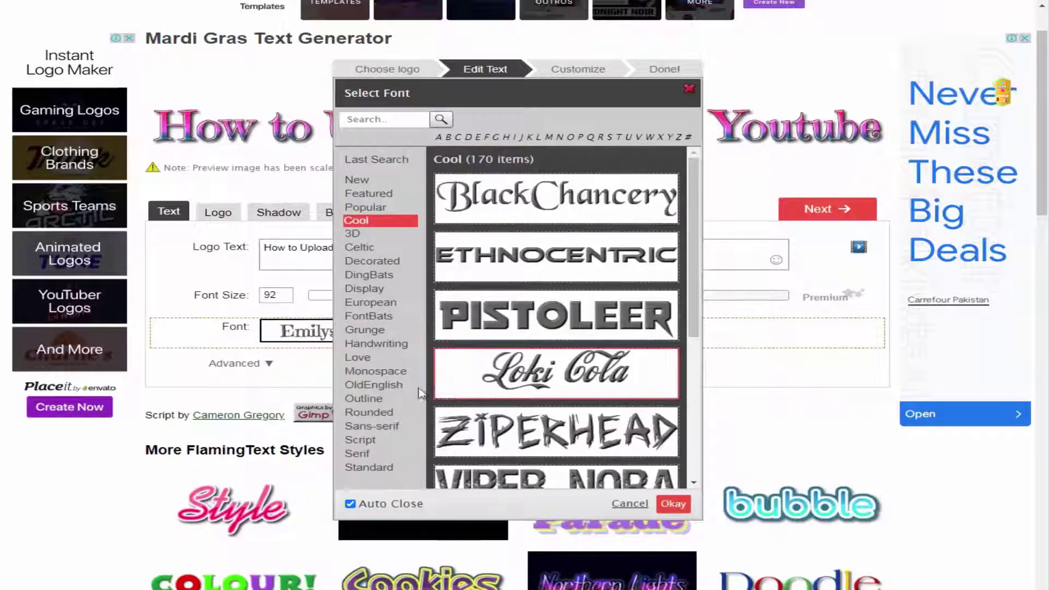
{"action": "left_click", "coordinate": [363, 236]}
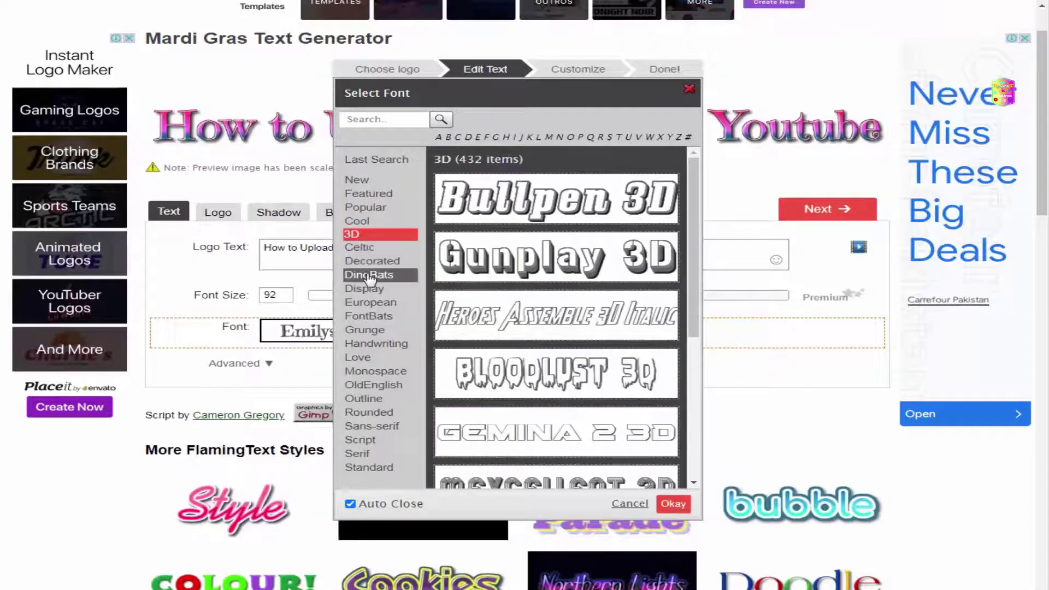
{"action": "left_click", "coordinate": [360, 248]}
{"action": "left_click", "coordinate": [375, 276]}
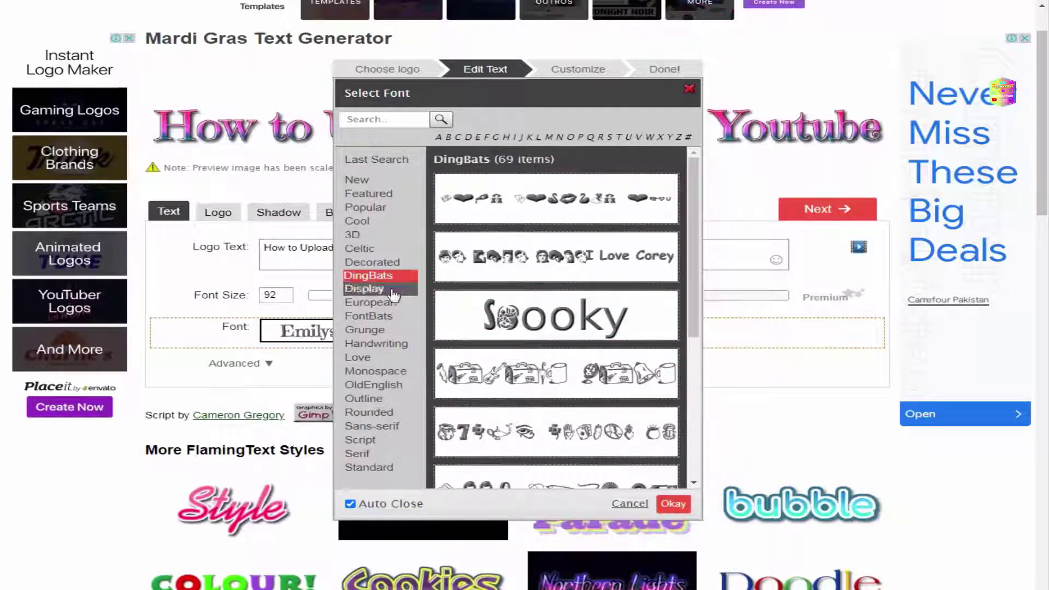
{"action": "left_click", "coordinate": [370, 320]}
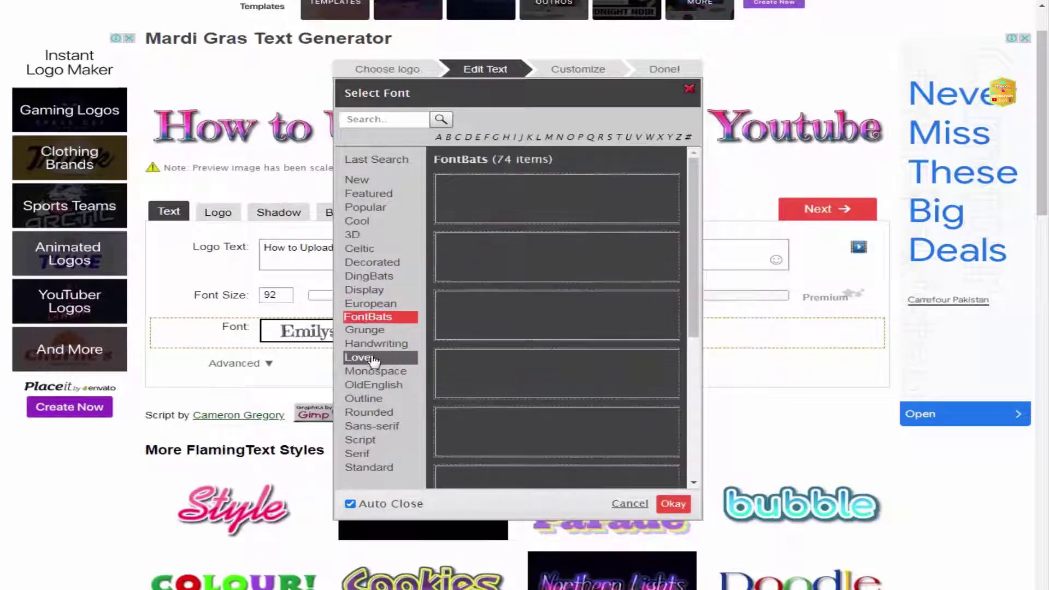
{"action": "left_click", "coordinate": [383, 358]}
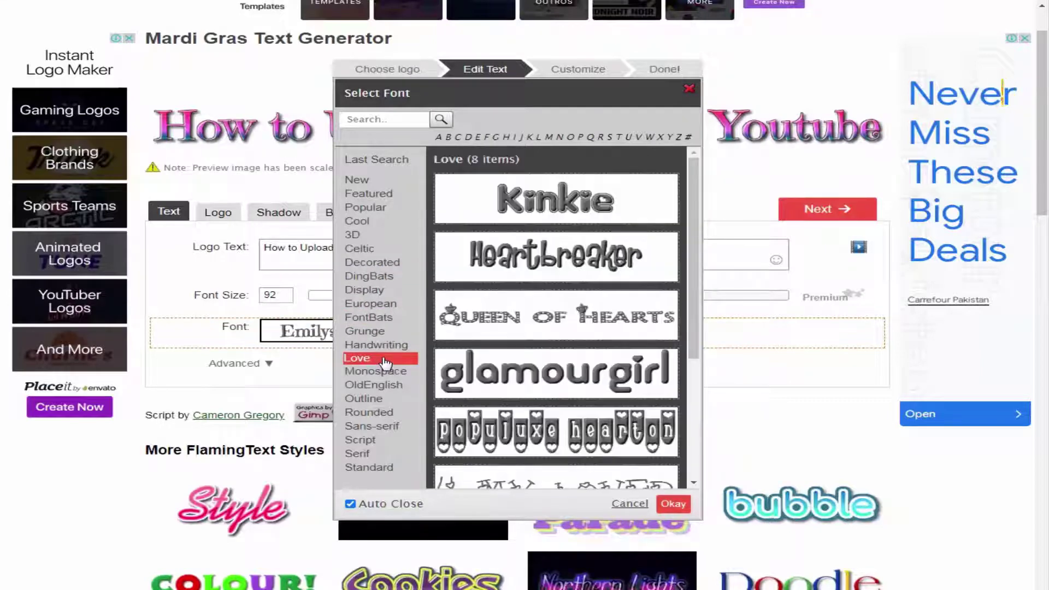
{"action": "left_click", "coordinate": [374, 386]}
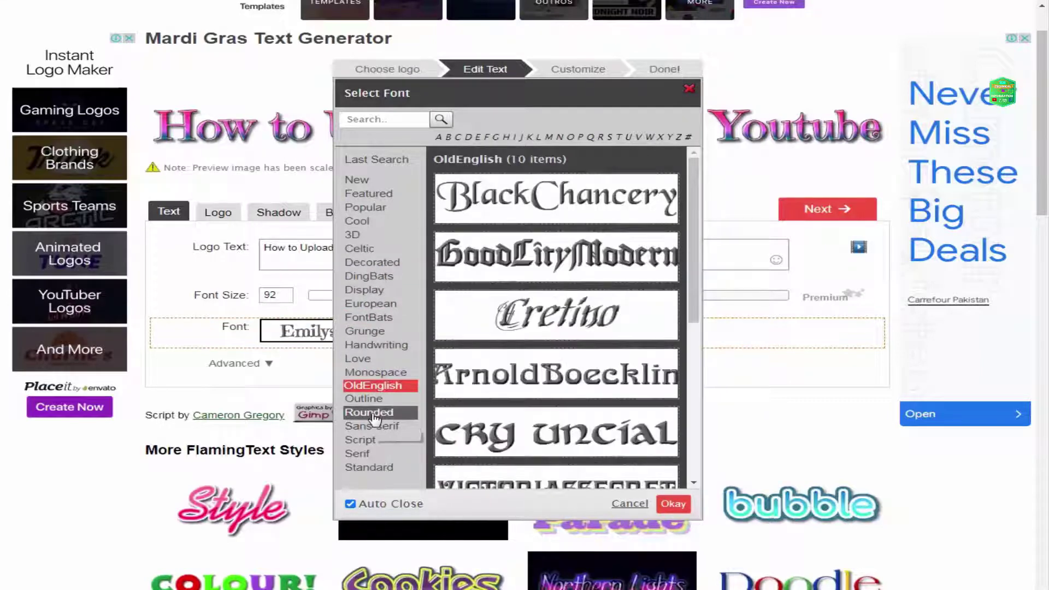
{"action": "left_click", "coordinate": [374, 418]}
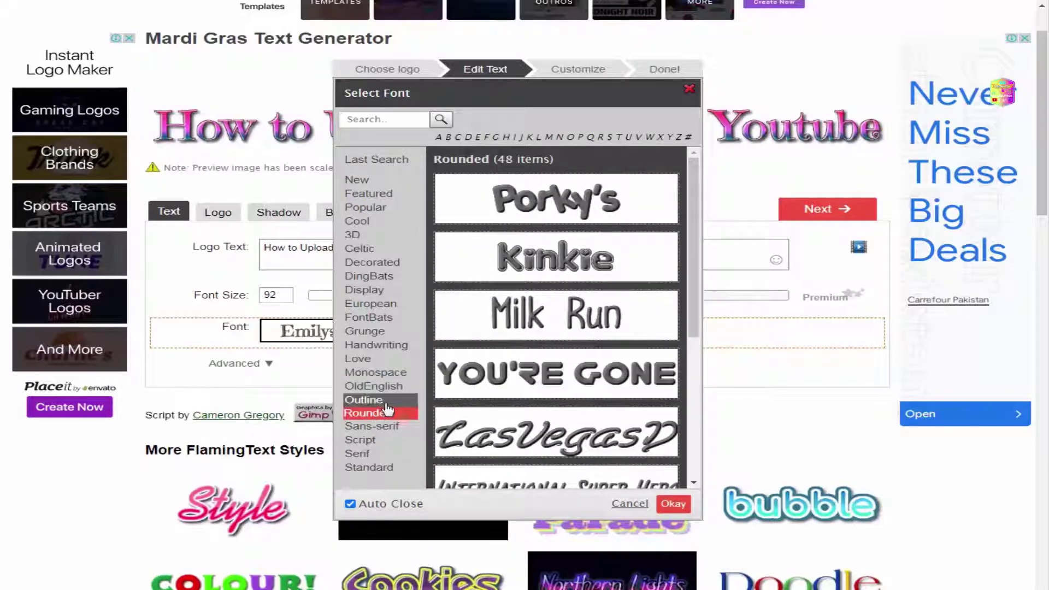
{"action": "left_click", "coordinate": [690, 89]}
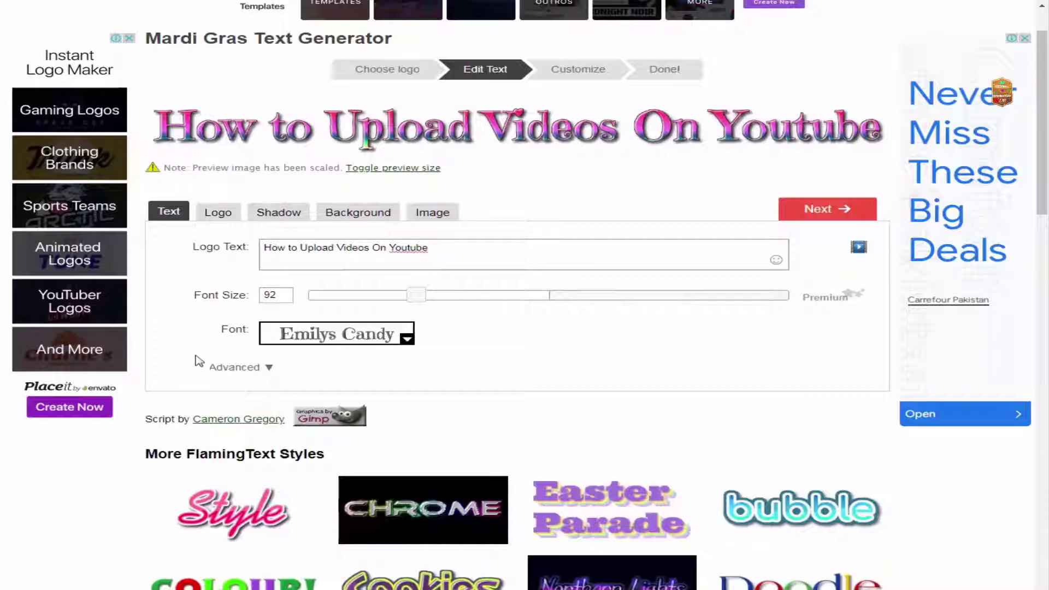
Expand the Advanced text options and scroll through them
{"action": "left_click", "coordinate": [269, 367]}
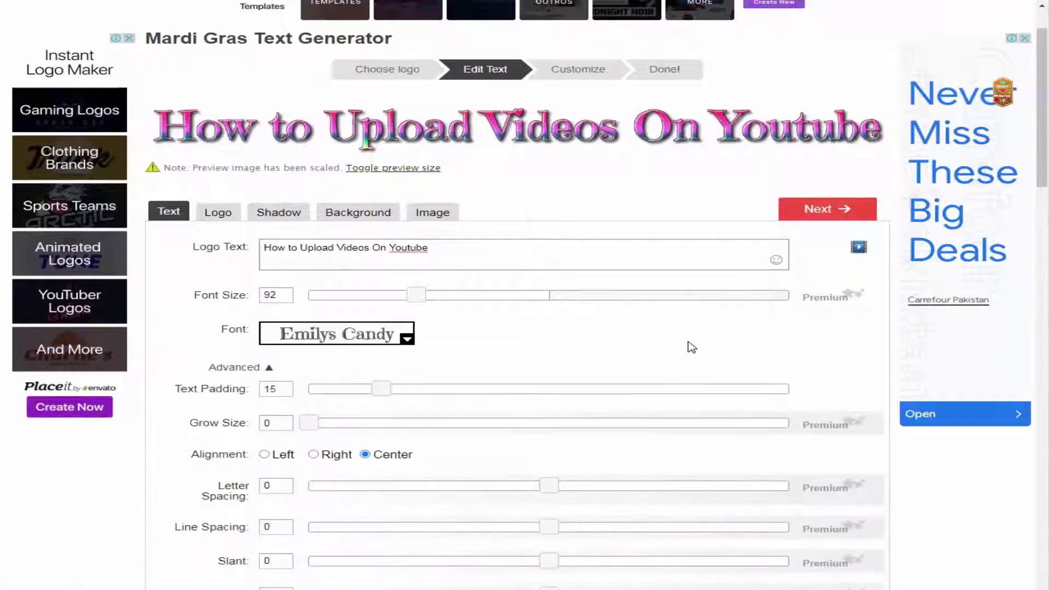
{"action": "scroll", "coordinate": [692, 346], "scroll_direction": "down", "scroll_amount": 5}
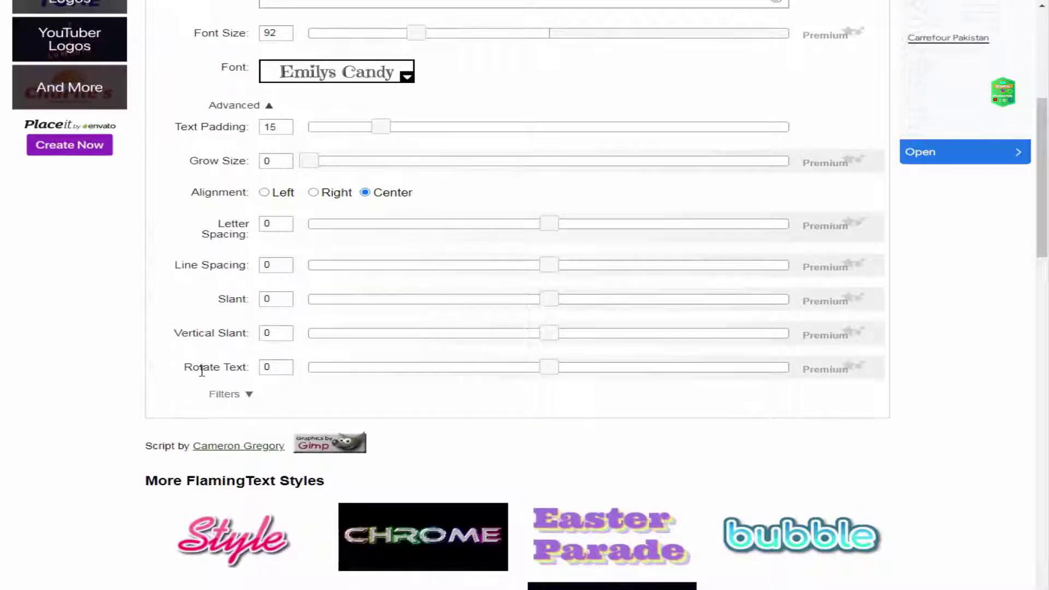
{"action": "scroll", "coordinate": [333, 382], "scroll_direction": "up", "scroll_amount": 1}
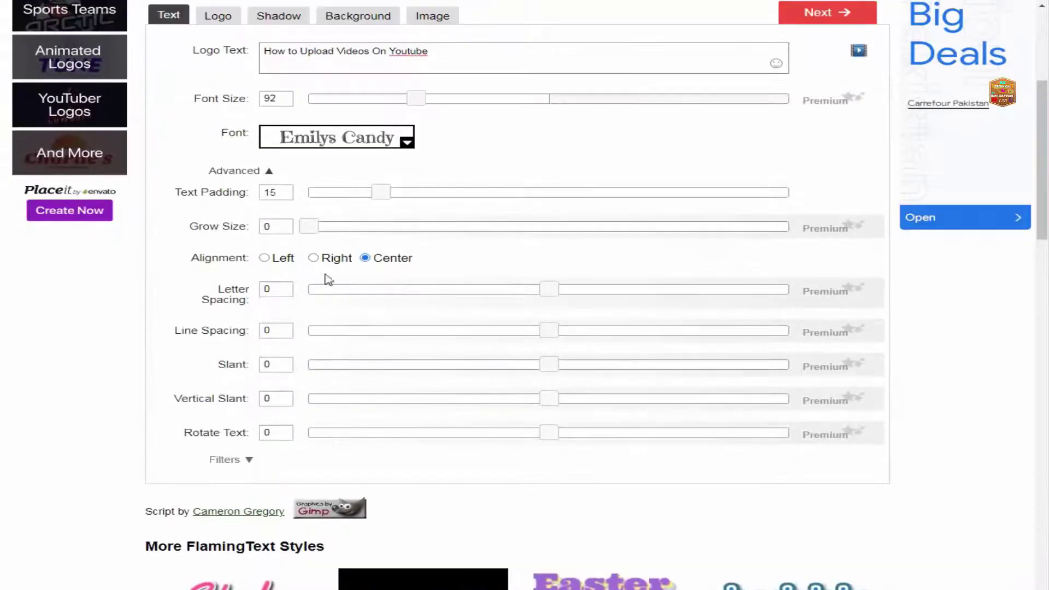
{"action": "scroll", "coordinate": [355, 276], "scroll_direction": "up", "scroll_amount": 2}
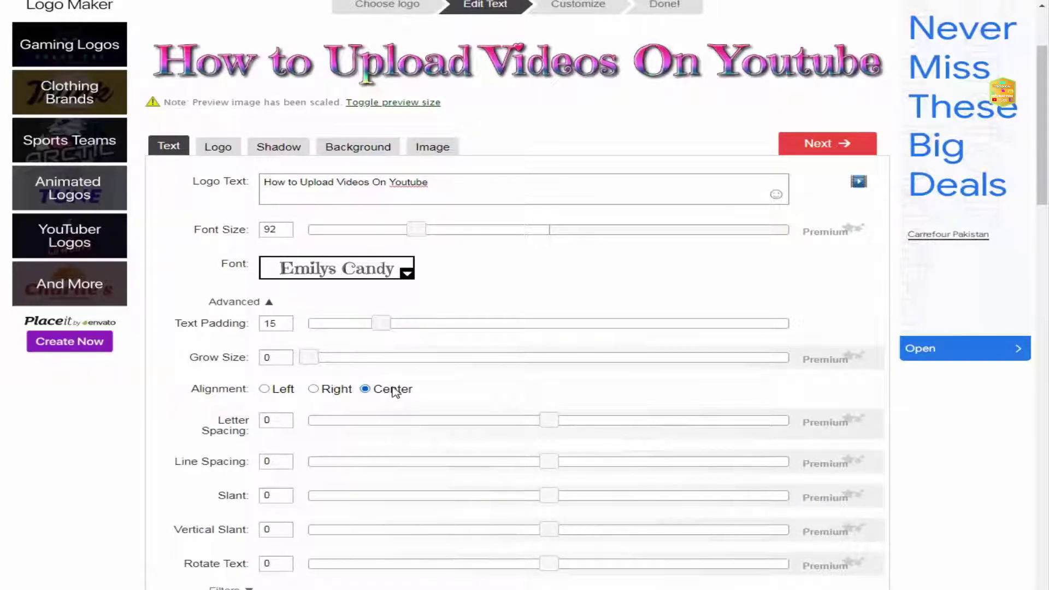
{"action": "scroll", "coordinate": [399, 401], "scroll_direction": "up", "scroll_amount": 1}
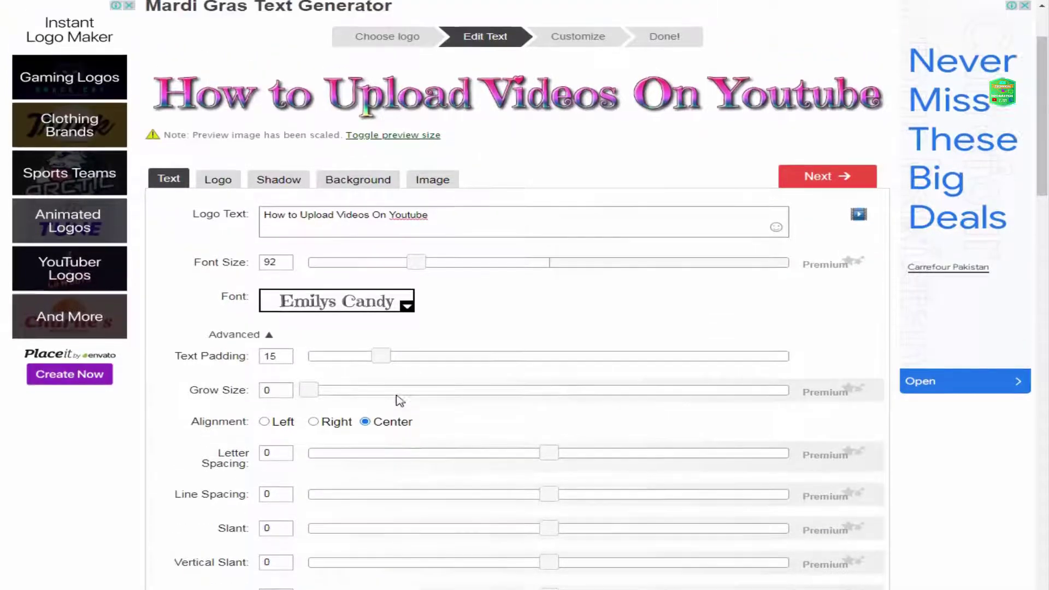
{"action": "scroll", "coordinate": [399, 401], "scroll_direction": "down", "scroll_amount": 5}
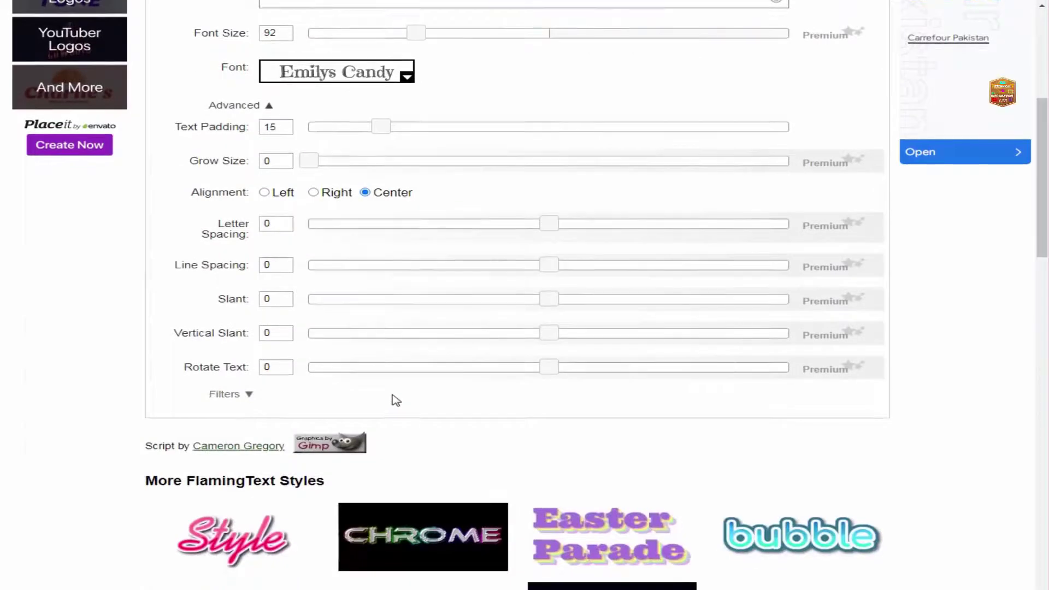
{"action": "scroll", "coordinate": [403, 404], "scroll_direction": "up", "scroll_amount": 2}
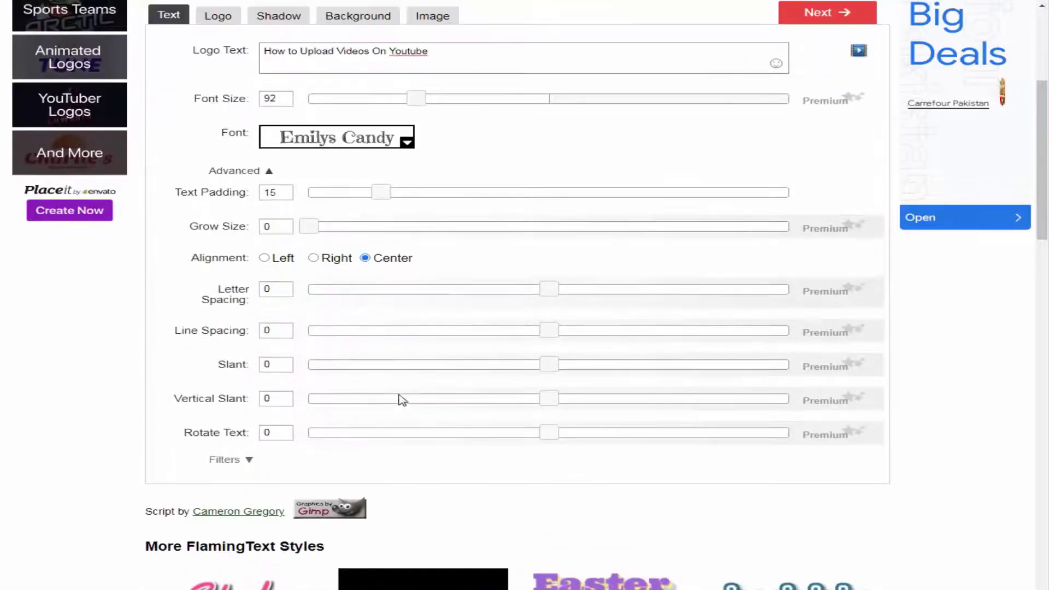
{"action": "scroll", "coordinate": [400, 399], "scroll_direction": "up", "scroll_amount": 2}
{"action": "scroll", "coordinate": [396, 405], "scroll_direction": "up", "scroll_amount": 2}
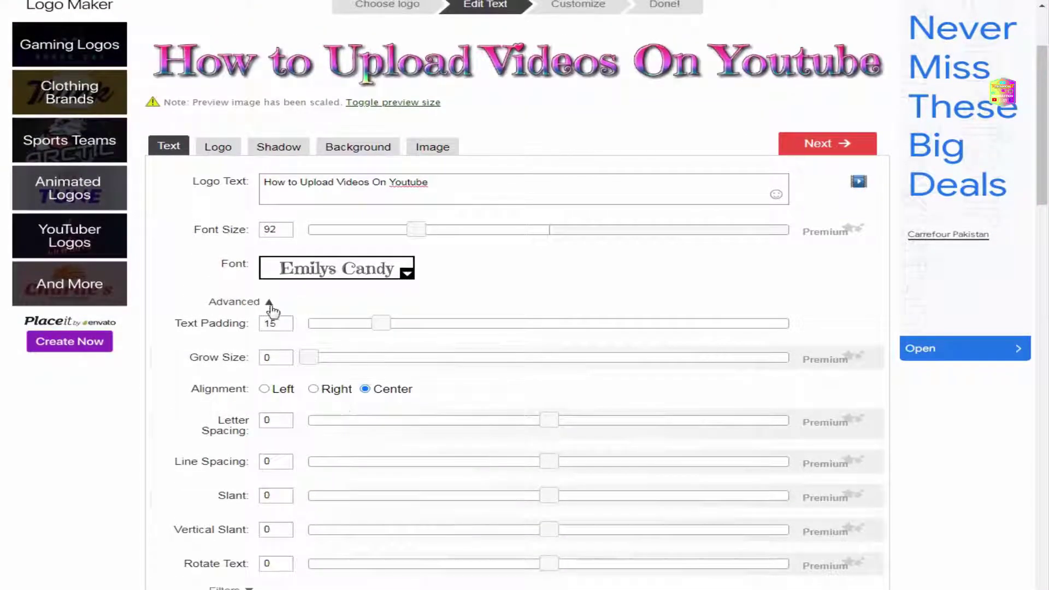
{"action": "scroll", "coordinate": [262, 297], "scroll_direction": "up", "scroll_amount": 2}
Try black-and-white striped and blue rainbow gradients, revert to red-pink rainbow, then set Fill to Pattern
{"action": "left_click", "coordinate": [219, 278]}
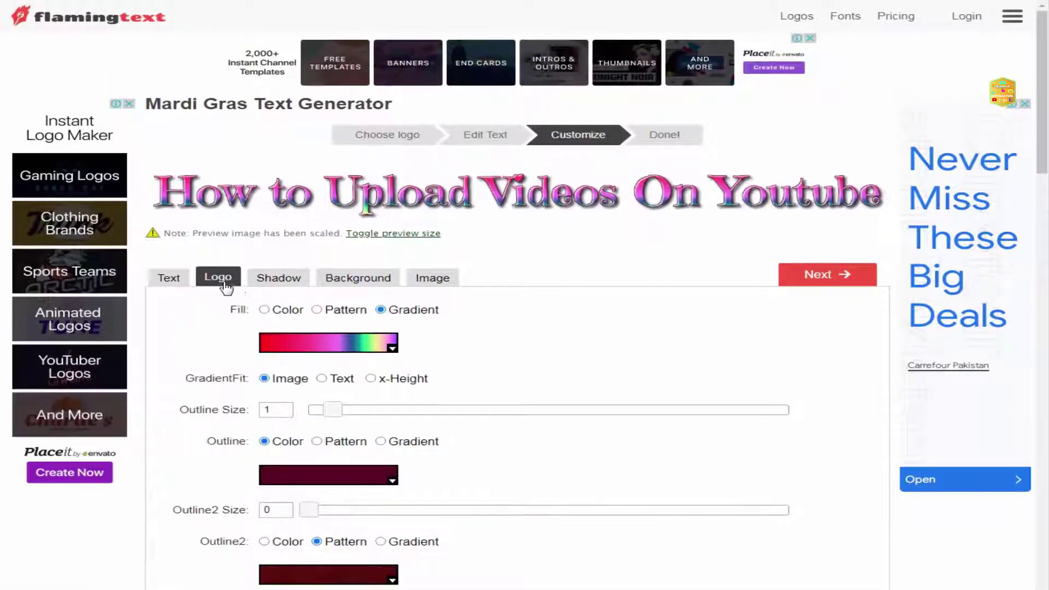
{"action": "scroll", "coordinate": [440, 316], "scroll_direction": "down", "scroll_amount": 1}
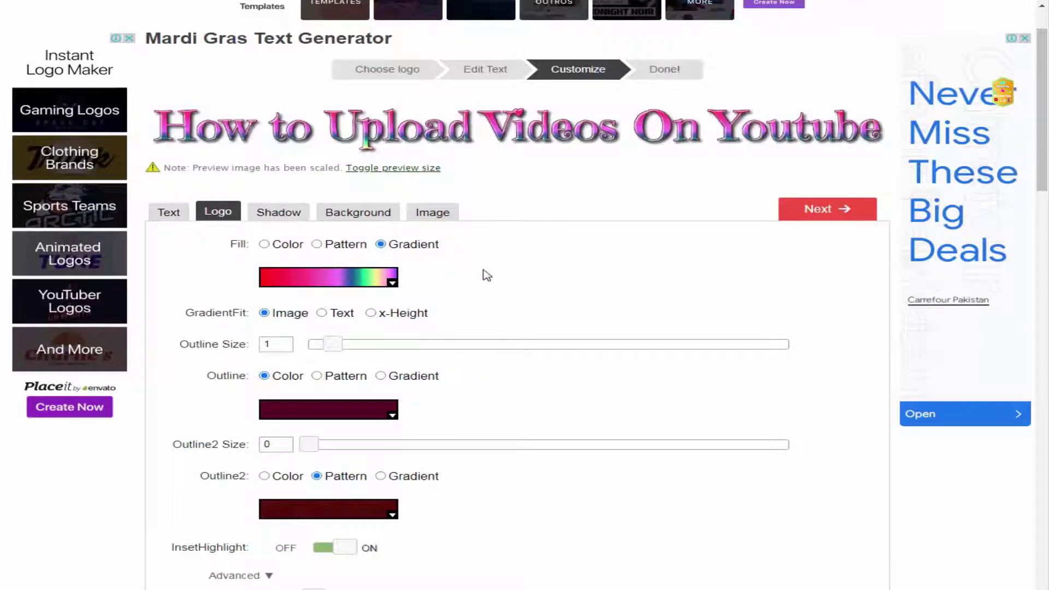
{"action": "scroll", "coordinate": [487, 275], "scroll_direction": "down", "scroll_amount": 2}
{"action": "scroll", "coordinate": [486, 276], "scroll_direction": "up", "scroll_amount": 1}
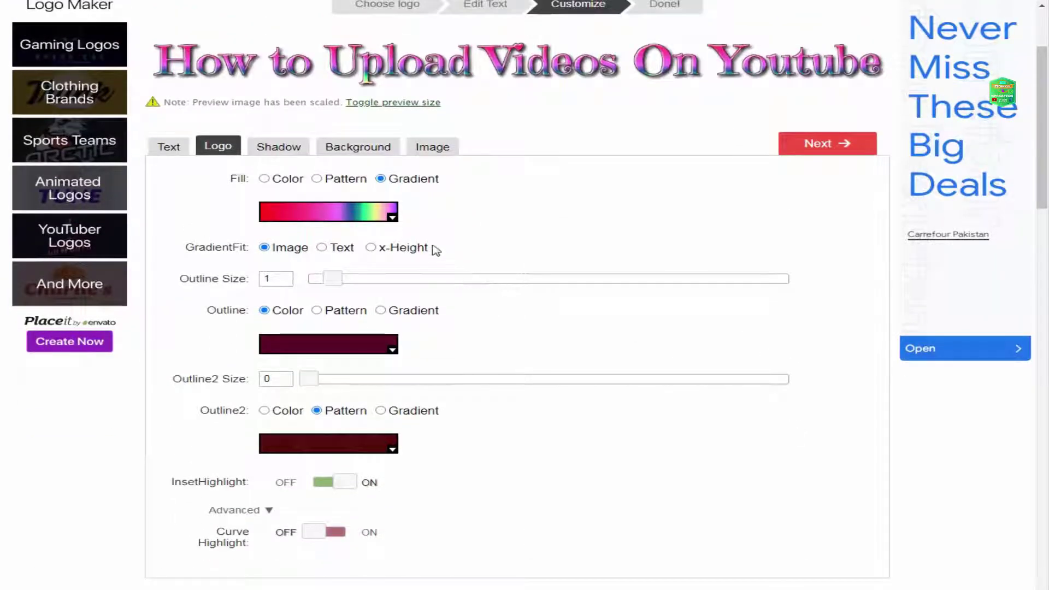
{"action": "left_click", "coordinate": [392, 220]}
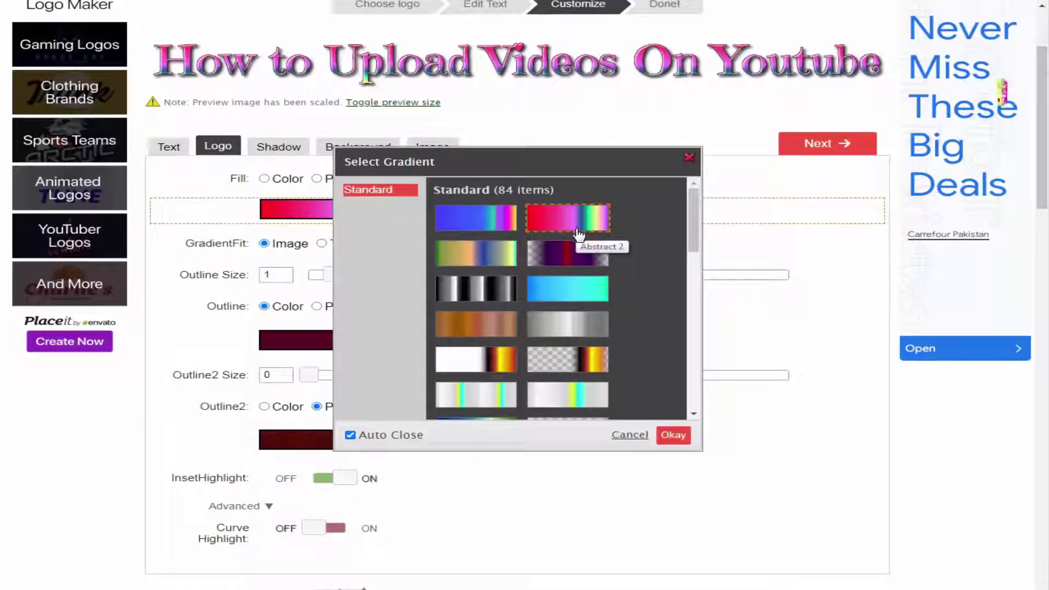
{"action": "left_click", "coordinate": [475, 295]}
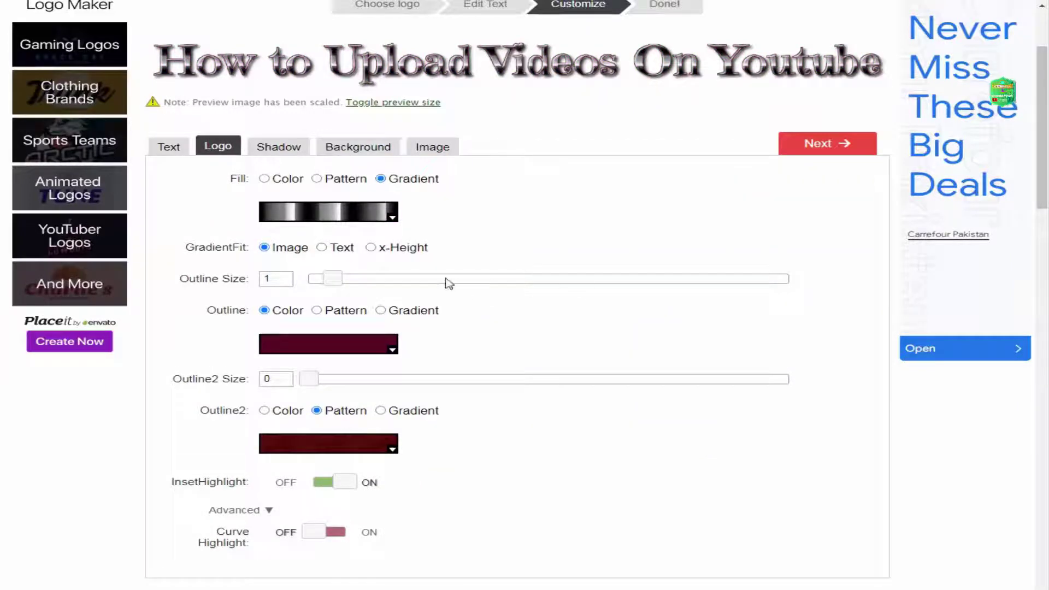
{"action": "left_click", "coordinate": [397, 219]}
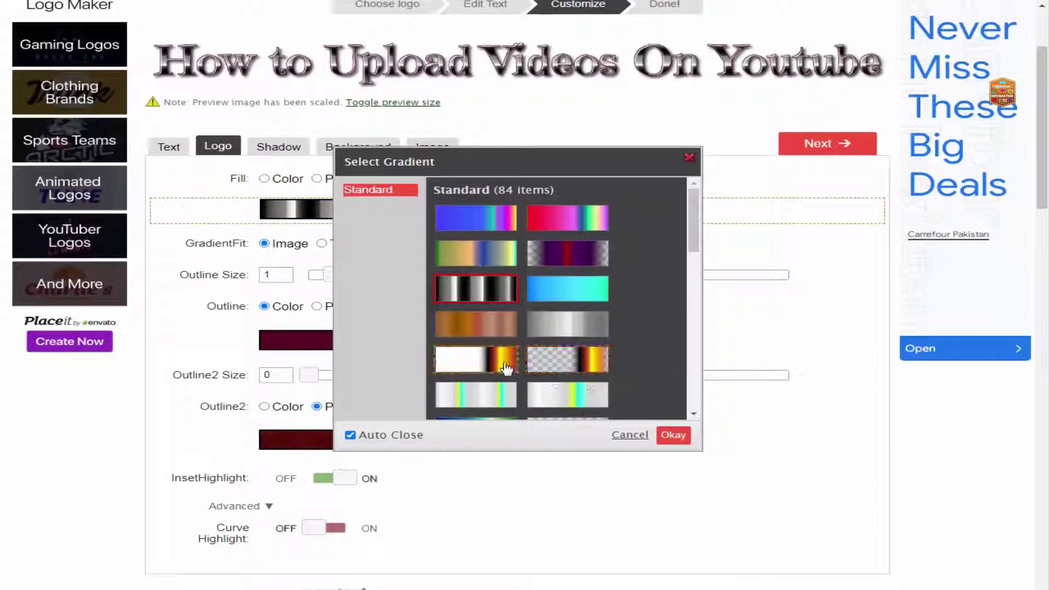
{"action": "left_click", "coordinate": [494, 221]}
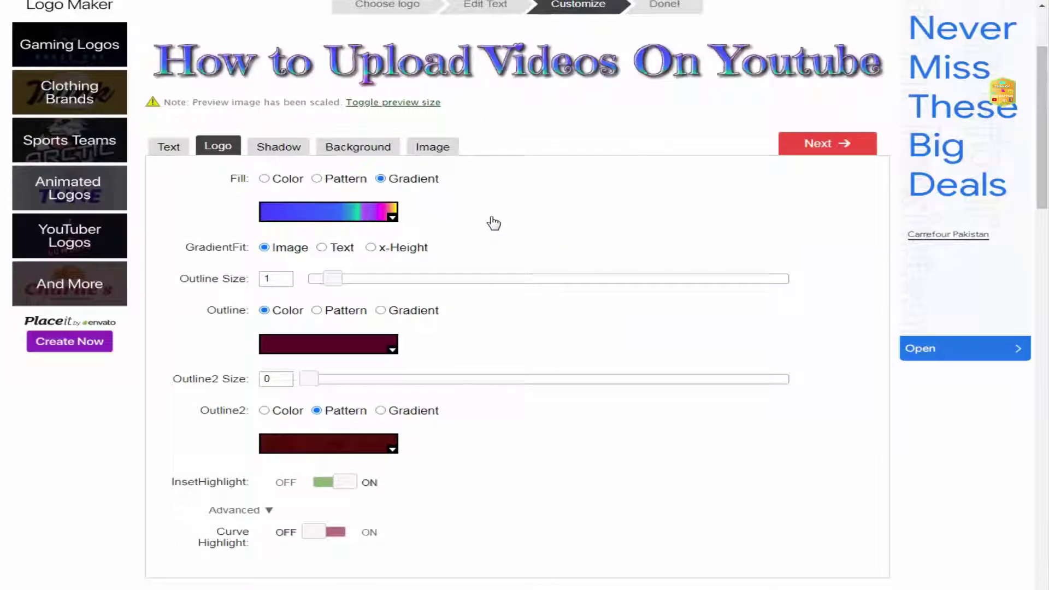
{"action": "left_click", "coordinate": [393, 217]}
{"action": "left_click", "coordinate": [590, 223]}
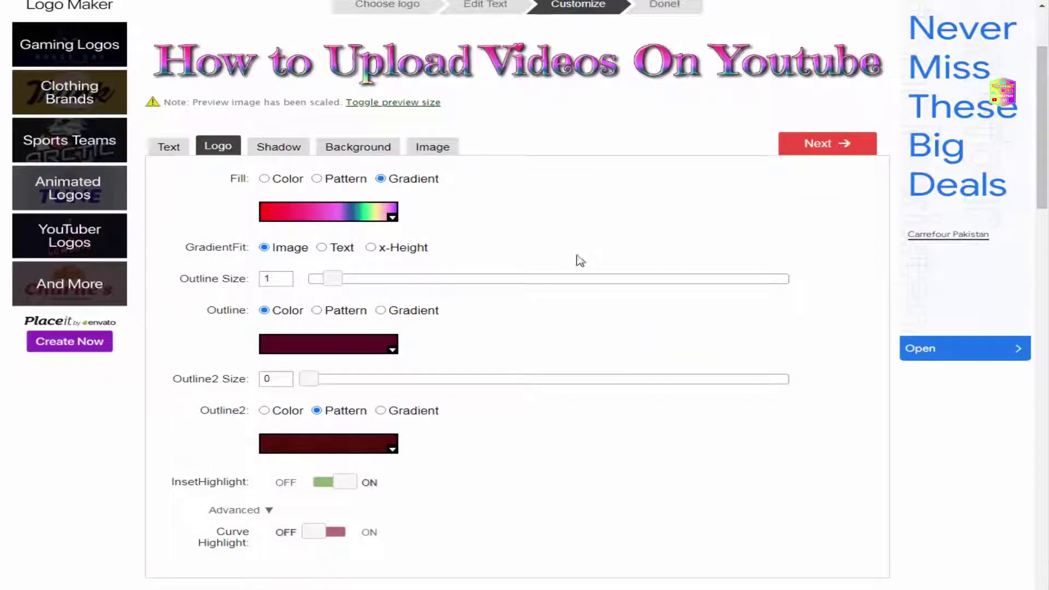
{"action": "left_click", "coordinate": [337, 182]}
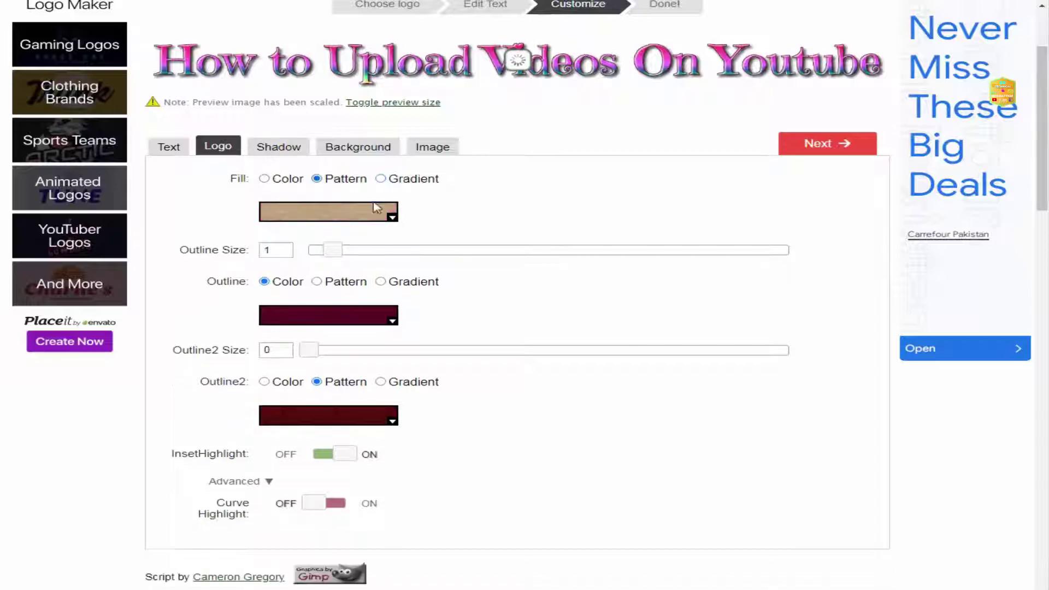
Try green, orange wood, yellow wood and striped orange wood fill patterns on the lettering
{"action": "left_click", "coordinate": [392, 218]}
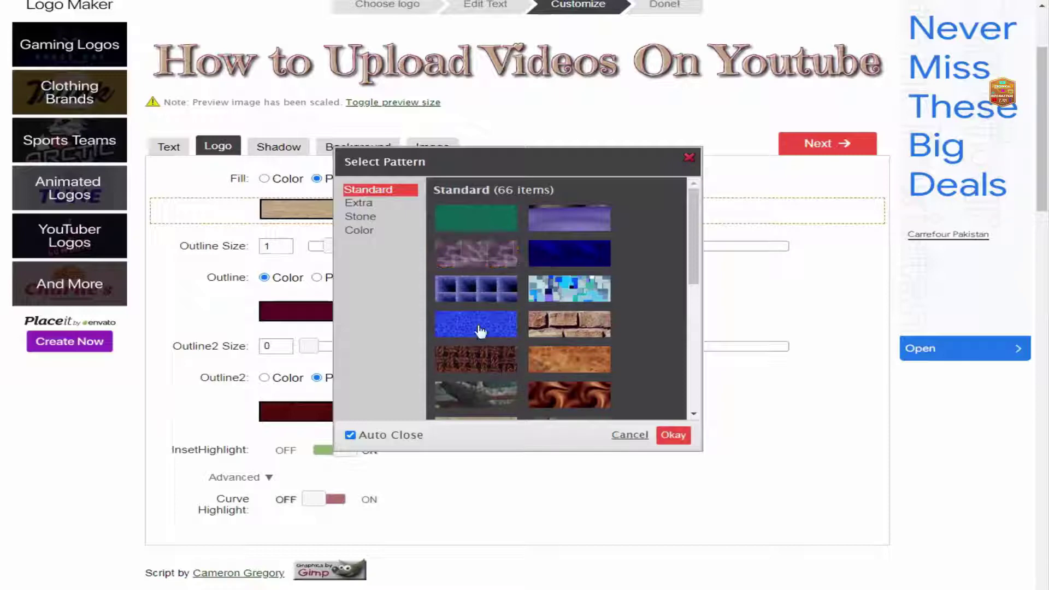
{"action": "left_click", "coordinate": [470, 219]}
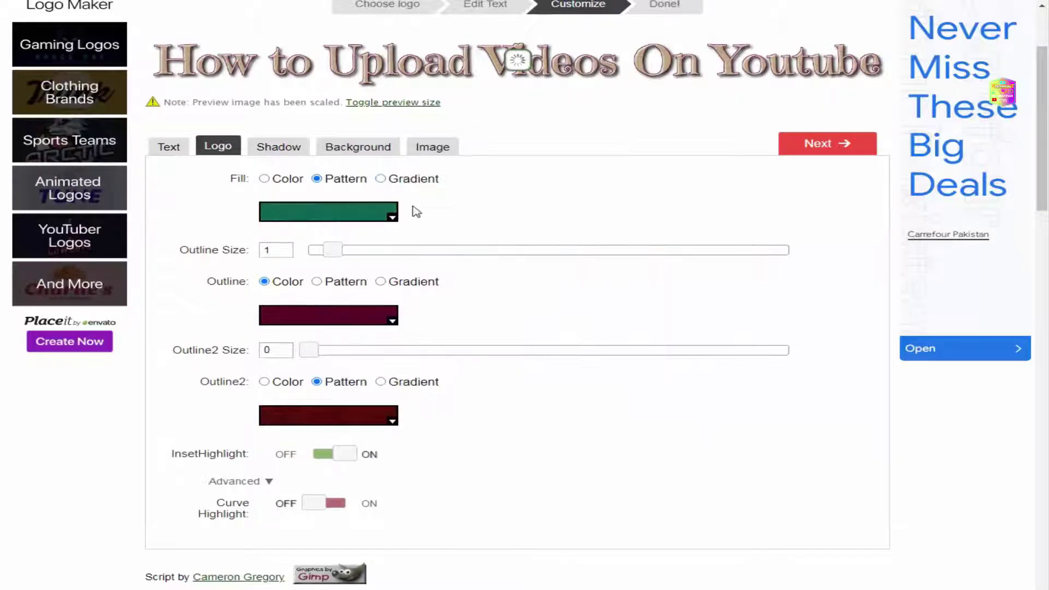
{"action": "left_click", "coordinate": [393, 218]}
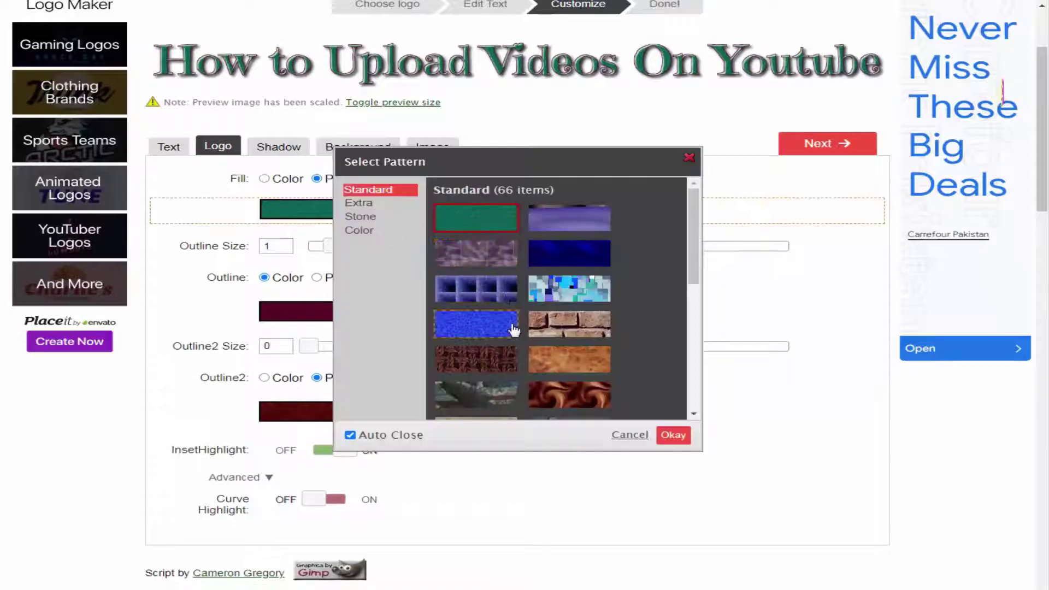
{"action": "left_click", "coordinate": [549, 365]}
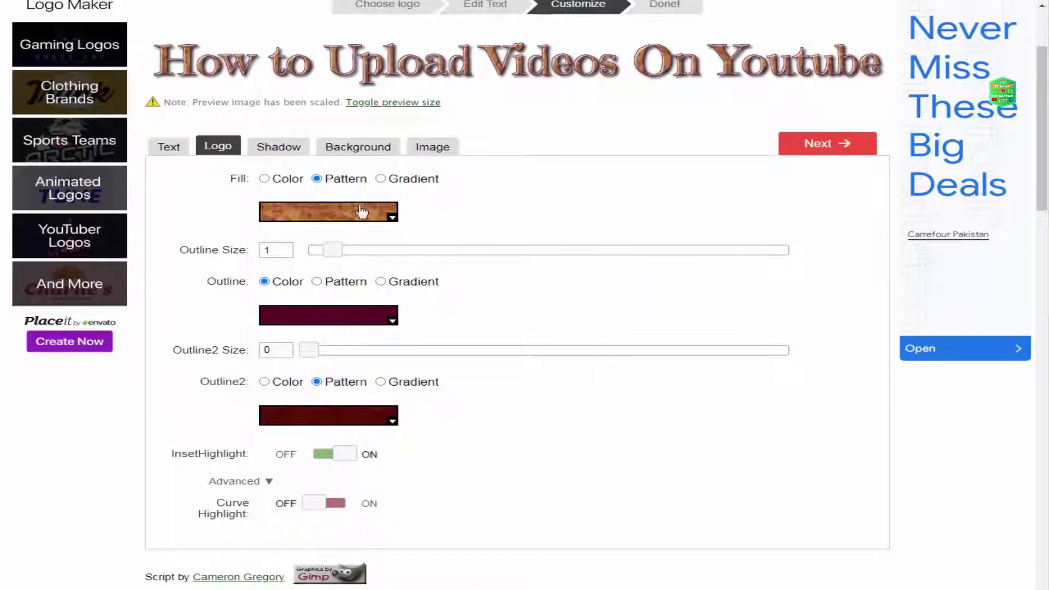
{"action": "left_click", "coordinate": [391, 217]}
{"action": "scroll", "coordinate": [546, 326], "scroll_direction": "down", "scroll_amount": 5}
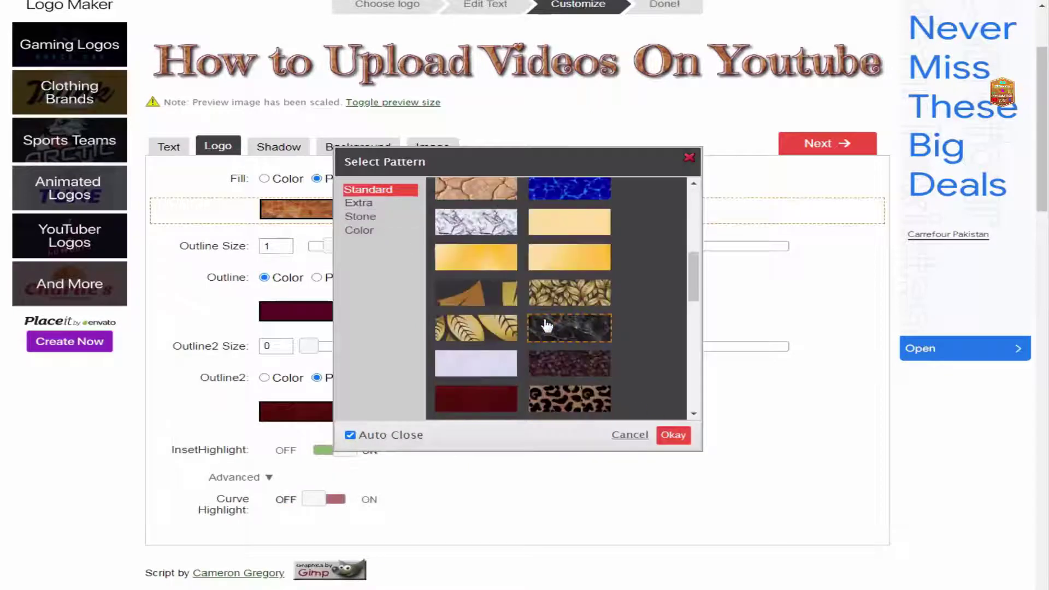
{"action": "scroll", "coordinate": [546, 326], "scroll_direction": "down", "scroll_amount": 2}
{"action": "scroll", "coordinate": [546, 325], "scroll_direction": "down", "scroll_amount": 3}
{"action": "scroll", "coordinate": [546, 326], "scroll_direction": "down", "scroll_amount": 3}
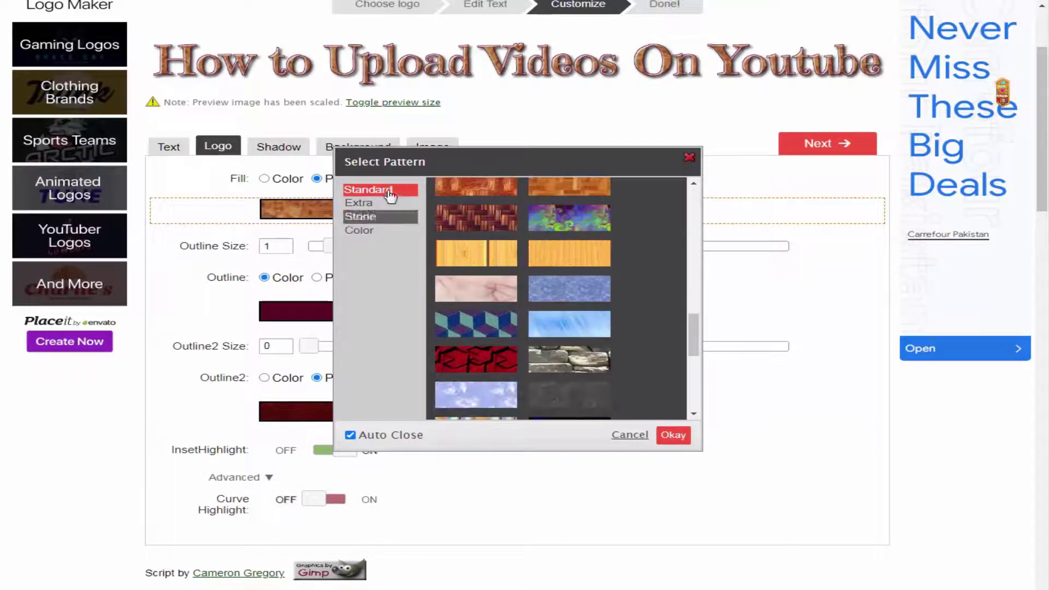
{"action": "left_click", "coordinate": [574, 256]}
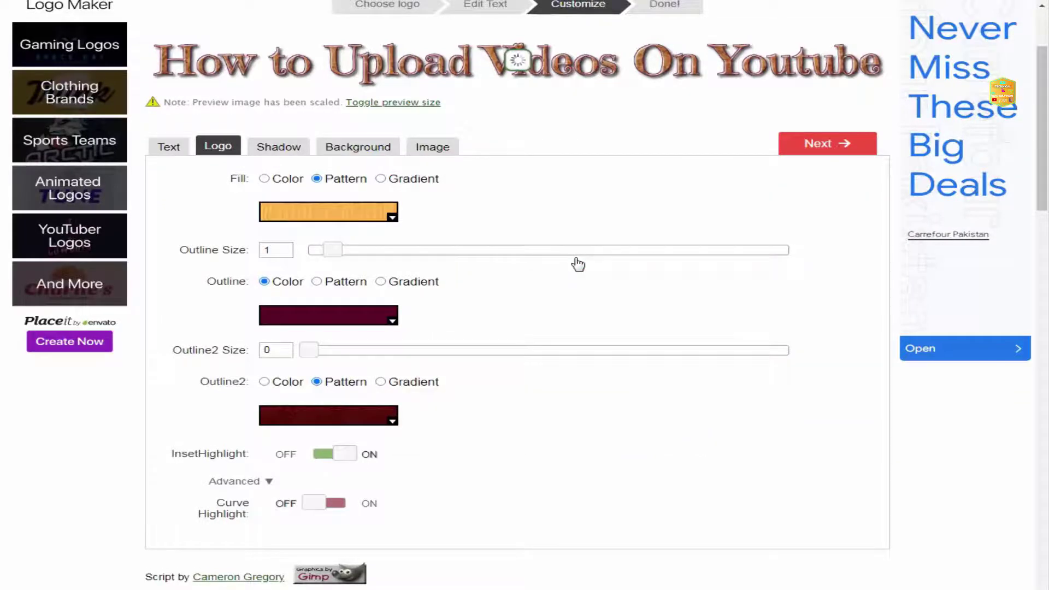
{"action": "left_click", "coordinate": [391, 218]}
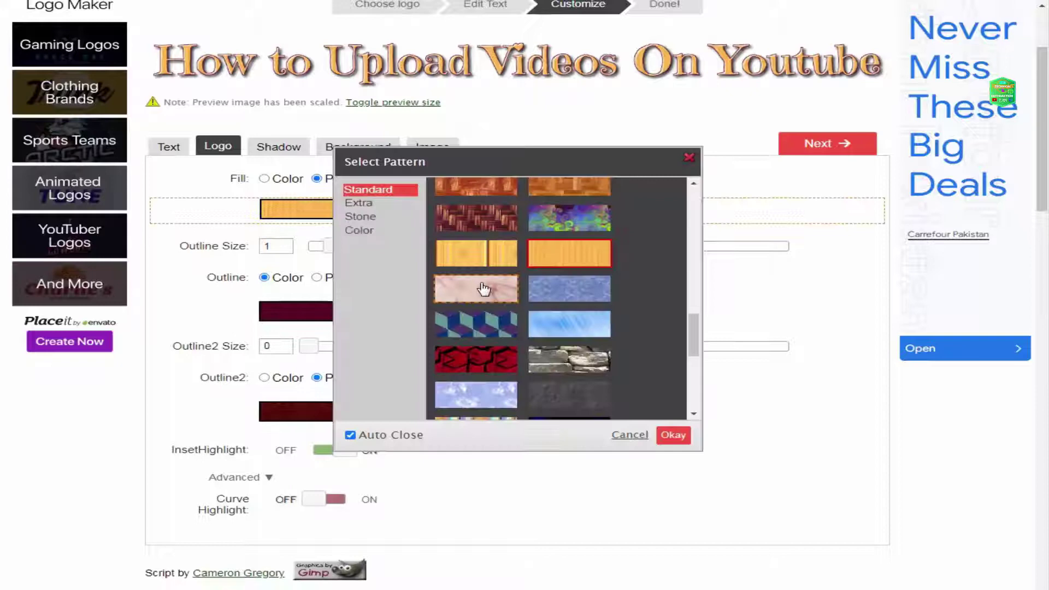
{"action": "left_click", "coordinate": [485, 254]}
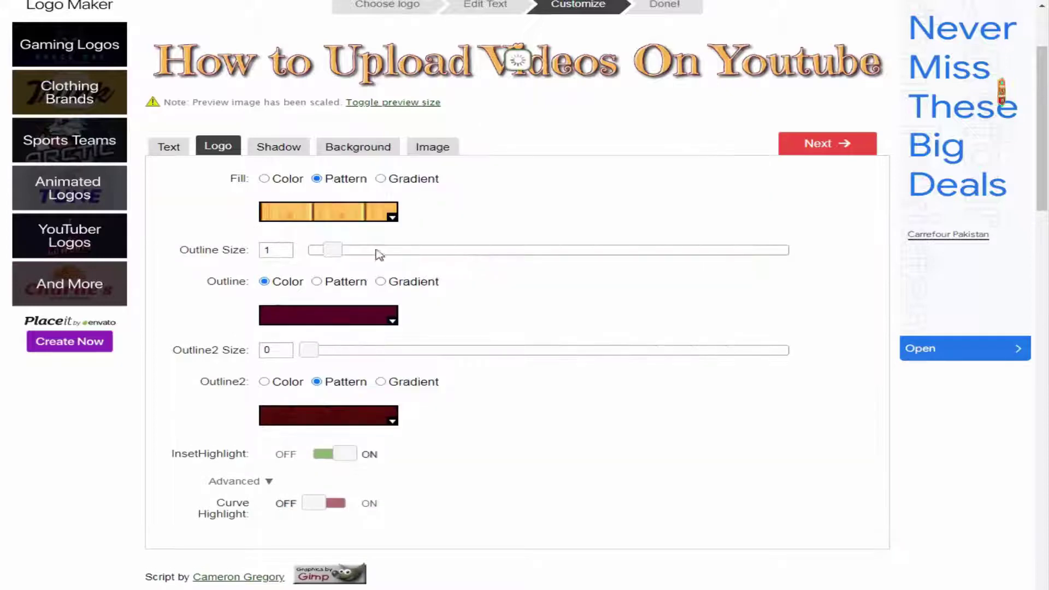
Browse the Stone patterns, pick yellow, then switch the fill to a plain grey colour
{"action": "left_click", "coordinate": [392, 218]}
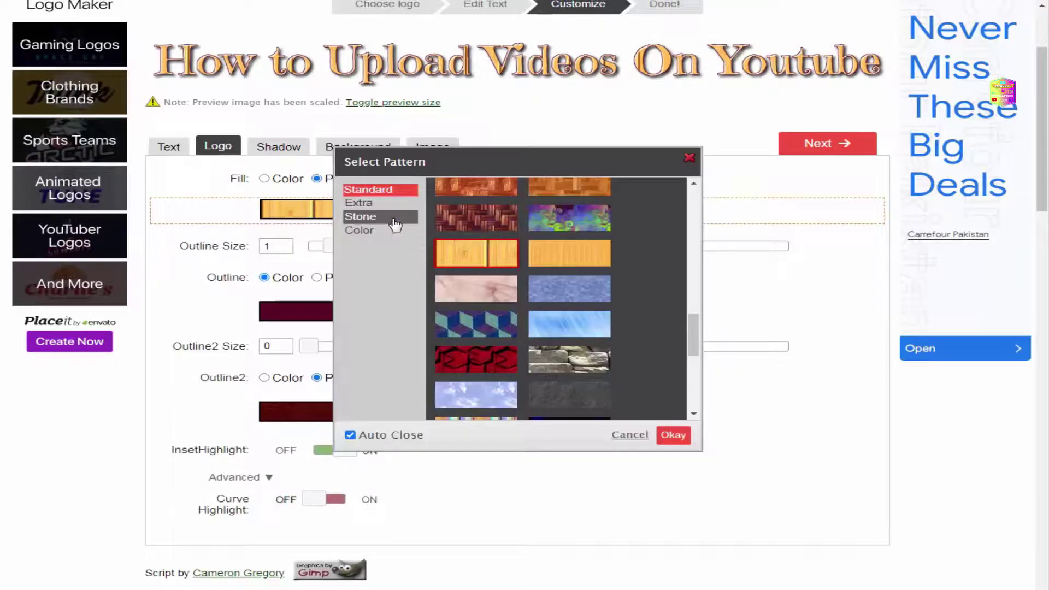
{"action": "scroll", "coordinate": [512, 343], "scroll_direction": "down", "scroll_amount": 2}
{"action": "scroll", "coordinate": [512, 344], "scroll_direction": "down", "scroll_amount": 3}
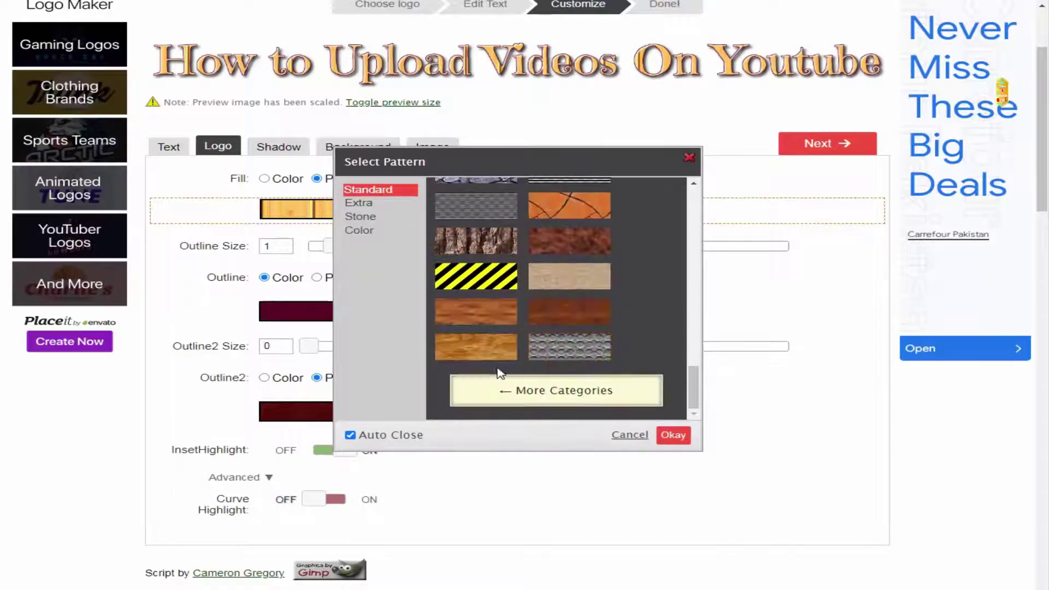
{"action": "scroll", "coordinate": [498, 370], "scroll_direction": "down", "scroll_amount": 2}
{"action": "scroll", "coordinate": [459, 297], "scroll_direction": "down", "scroll_amount": 2}
{"action": "scroll", "coordinate": [460, 297], "scroll_direction": "up", "scroll_amount": 3}
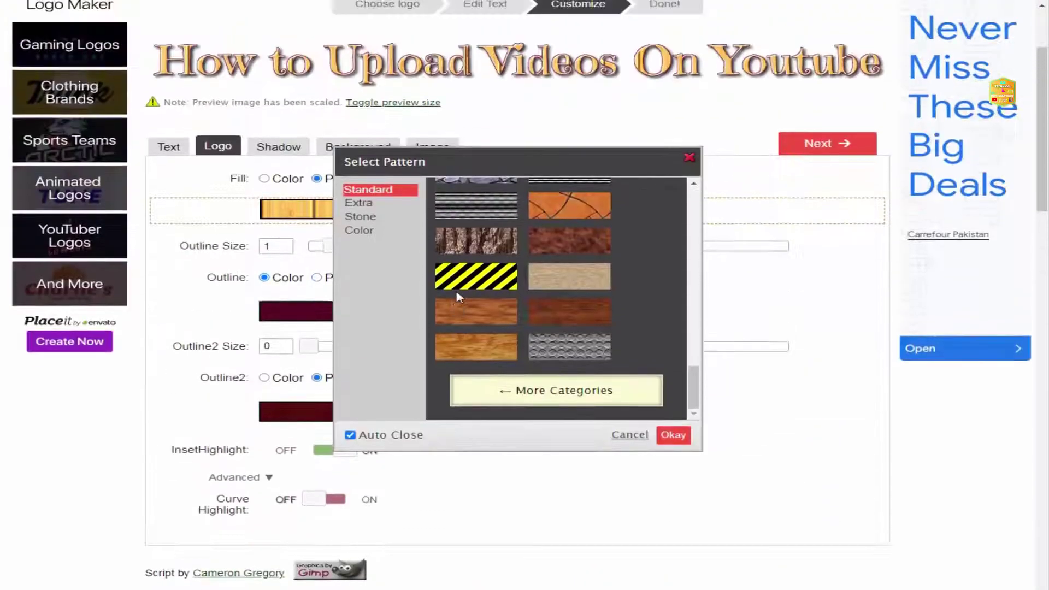
{"action": "left_click", "coordinate": [367, 221]}
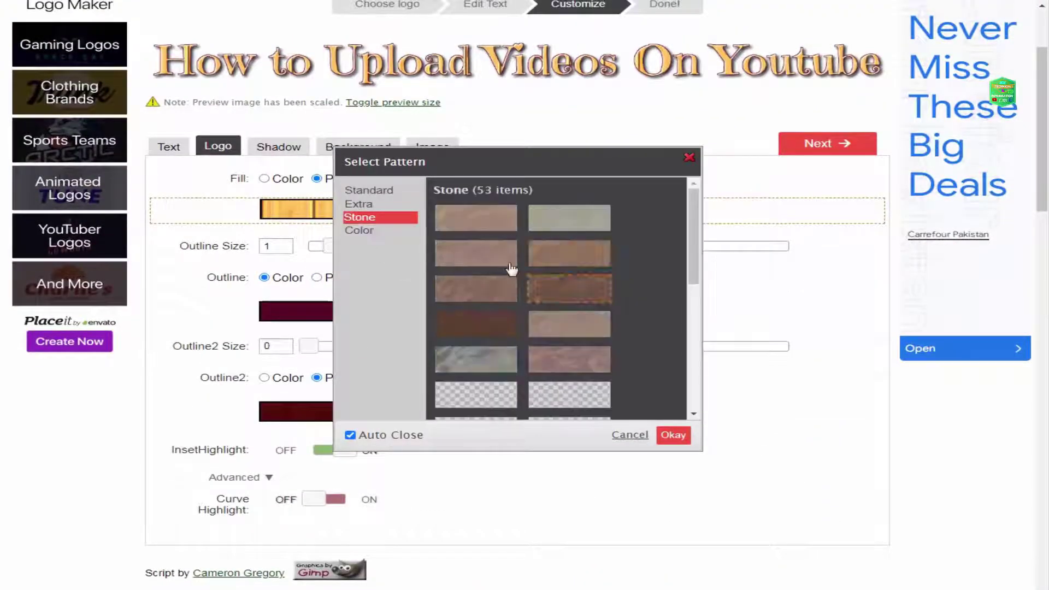
{"action": "scroll", "coordinate": [484, 335], "scroll_direction": "down", "scroll_amount": 5}
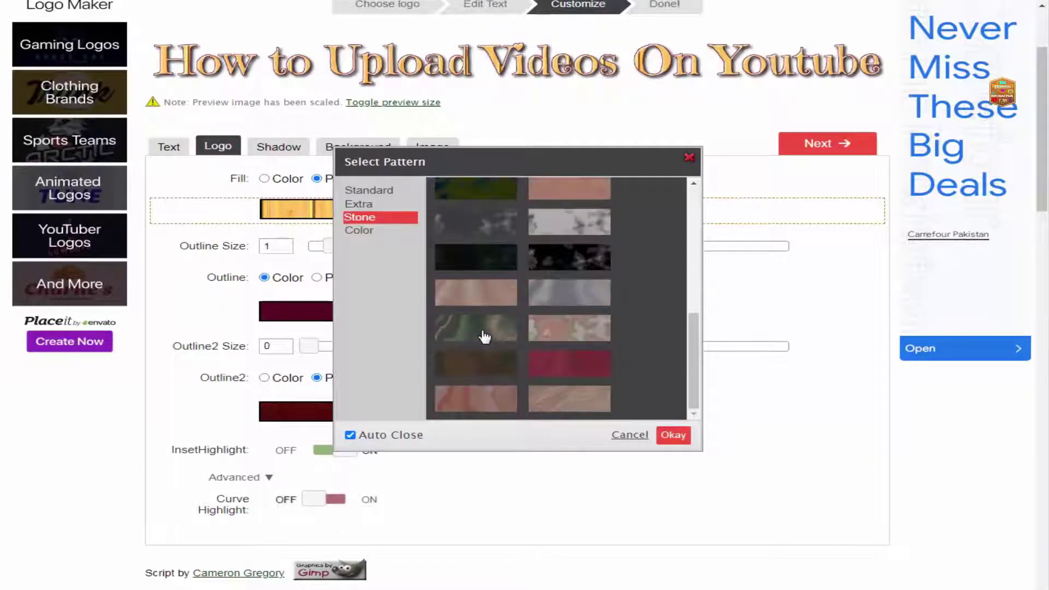
{"action": "scroll", "coordinate": [485, 335], "scroll_direction": "down", "scroll_amount": 5}
{"action": "scroll", "coordinate": [484, 335], "scroll_direction": "down", "scroll_amount": 5}
{"action": "scroll", "coordinate": [484, 335], "scroll_direction": "up", "scroll_amount": 5}
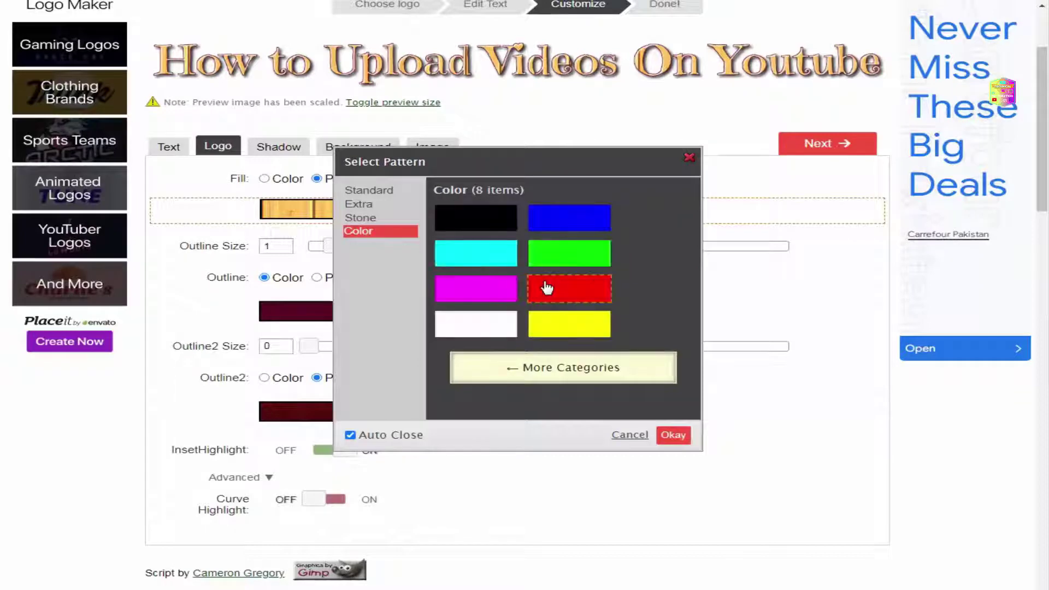
{"action": "left_click", "coordinate": [588, 332]}
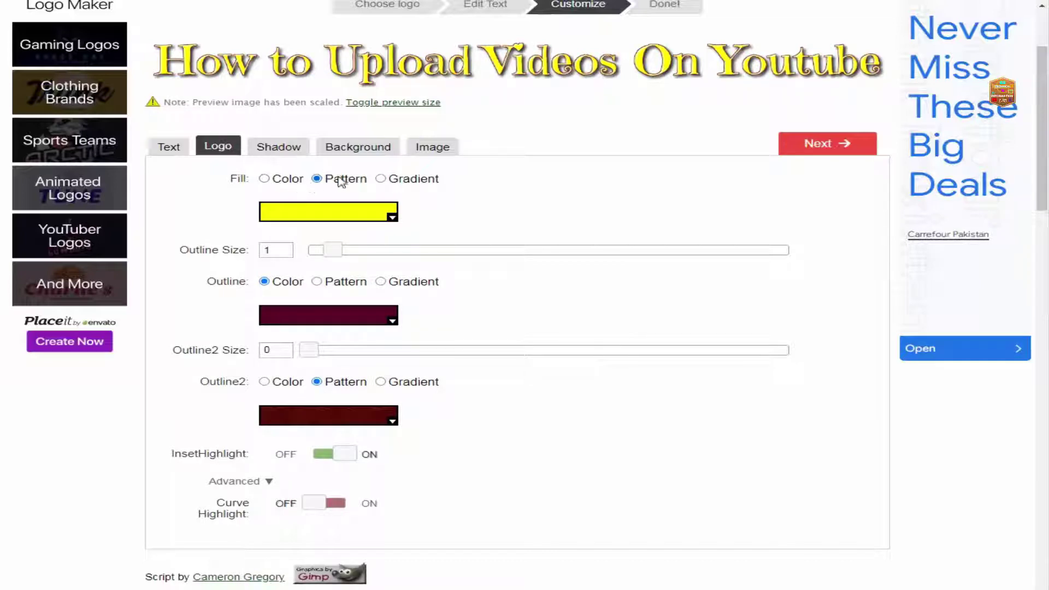
{"action": "left_click", "coordinate": [273, 185]}
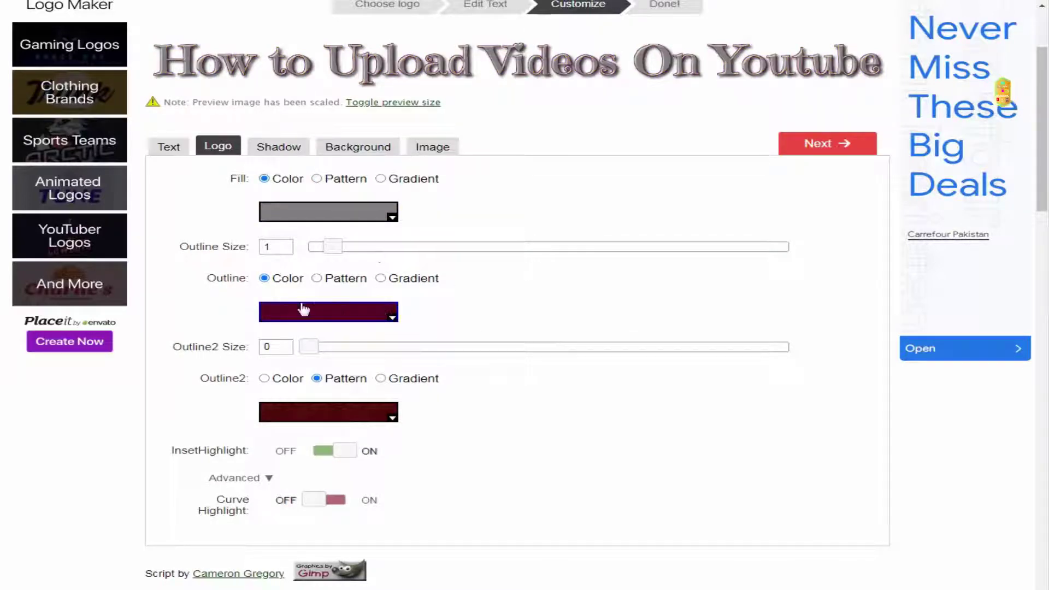
Return the fill to the red-pink rainbow gradient and set the outline colour to #e4f70e
{"action": "left_click", "coordinate": [381, 179]}
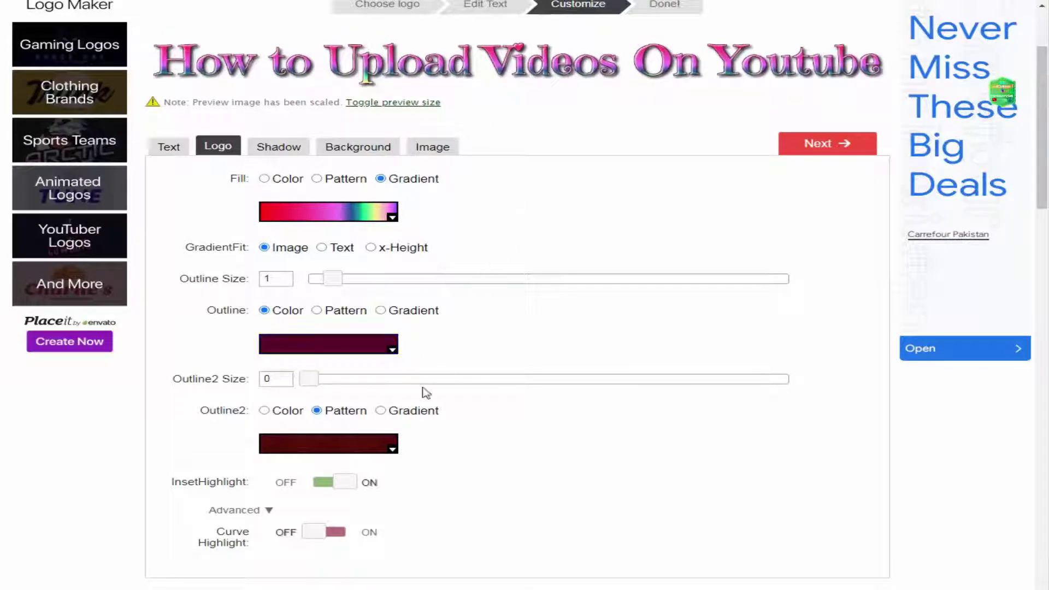
{"action": "left_click", "coordinate": [393, 350]}
{"action": "left_click", "coordinate": [397, 380]}
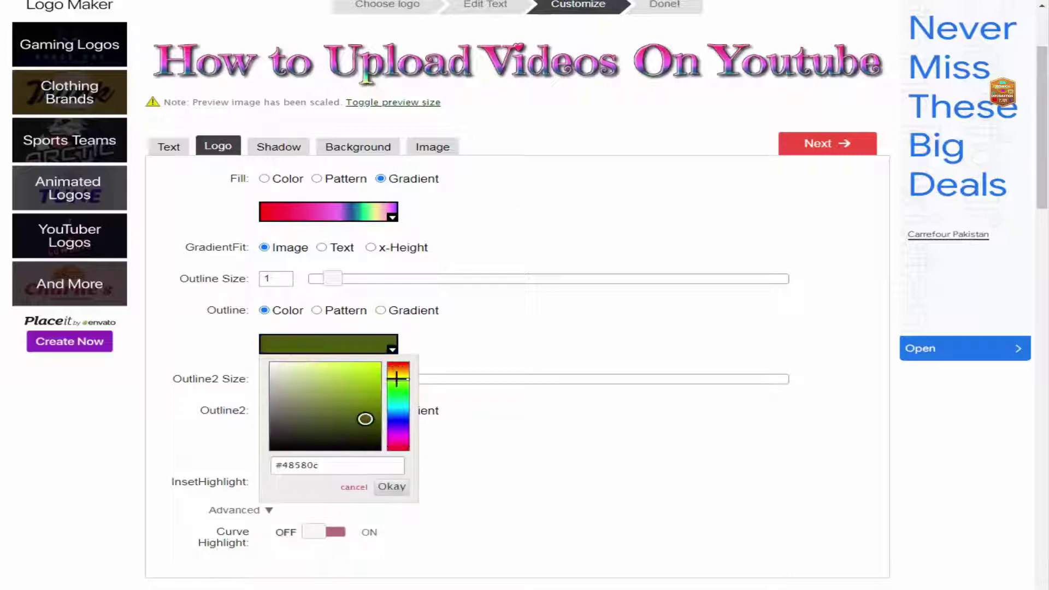
{"action": "left_click", "coordinate": [375, 366]}
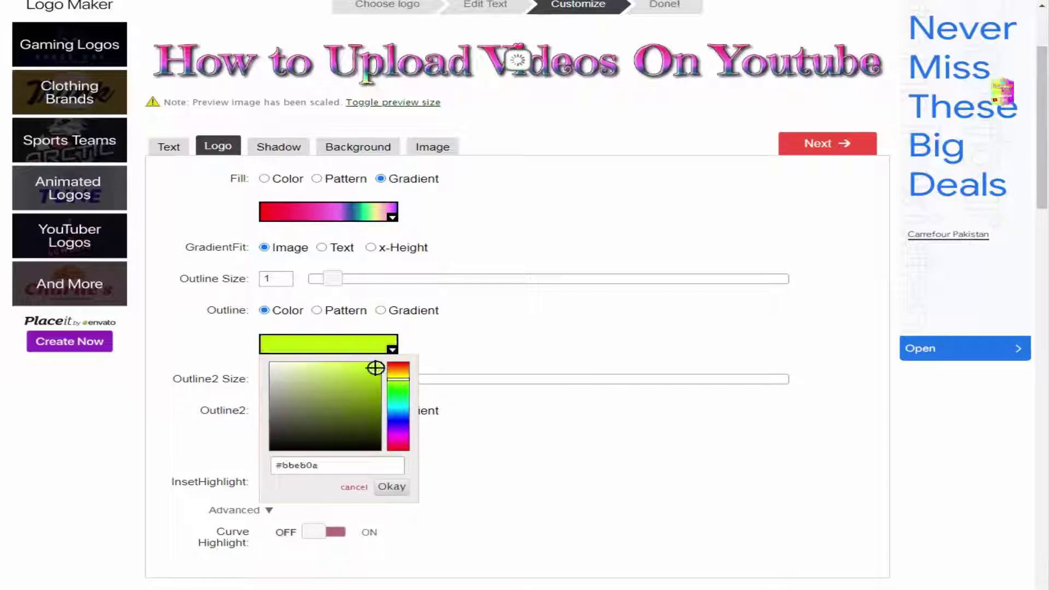
{"action": "left_click", "coordinate": [404, 377]}
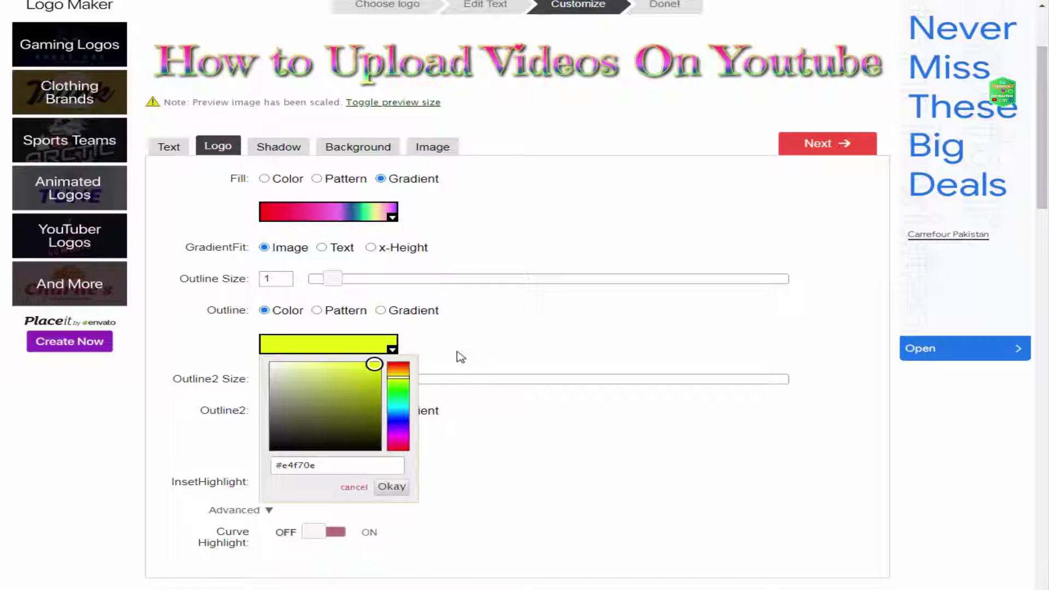
{"action": "left_click", "coordinate": [515, 341]}
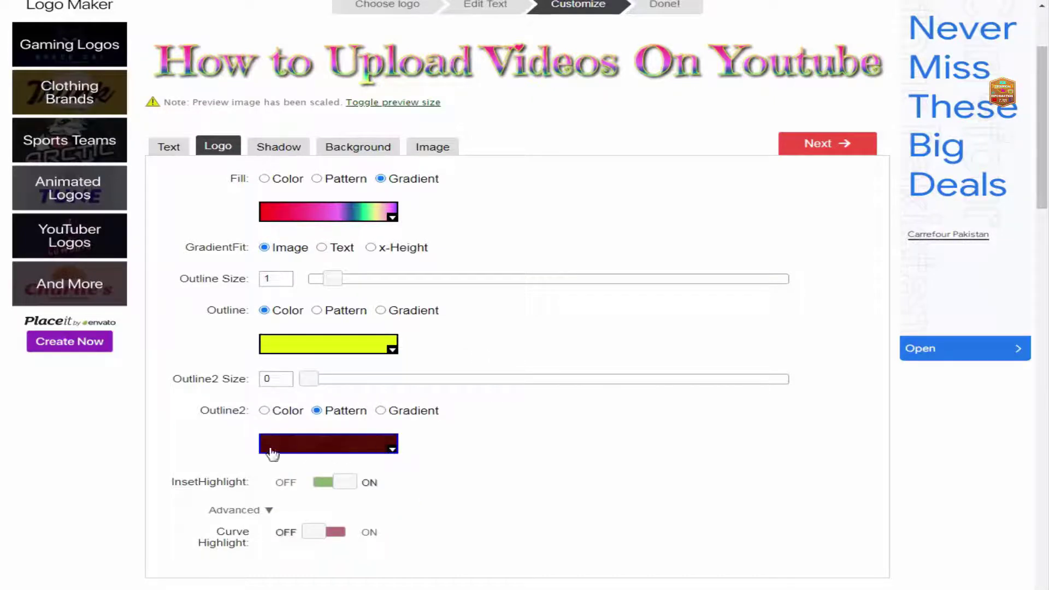
Make the second outline a solid black colour and start thickening it
{"action": "left_click", "coordinate": [394, 453]}
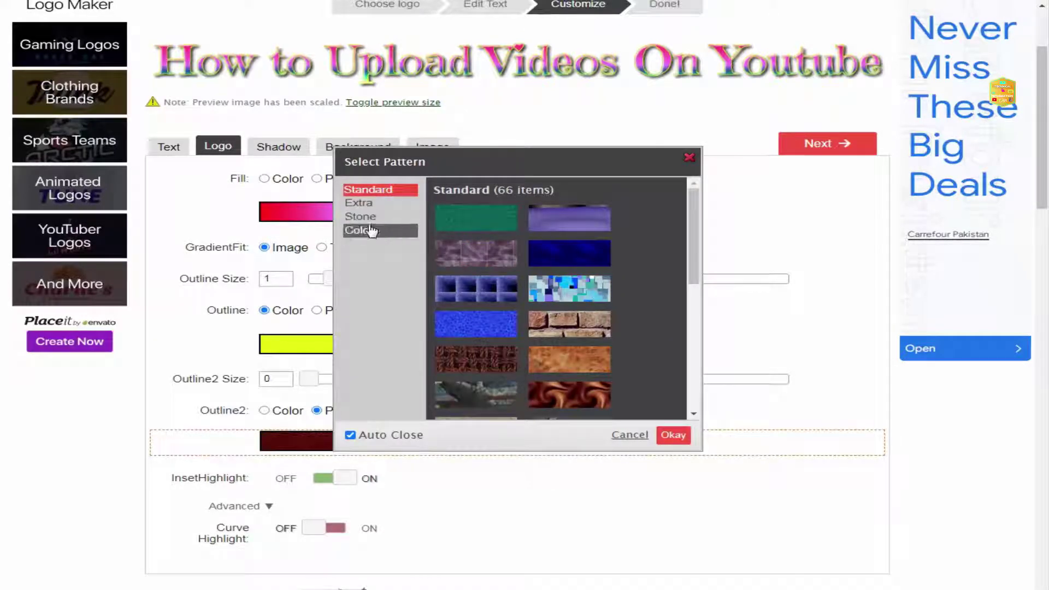
{"action": "left_click", "coordinate": [370, 229]}
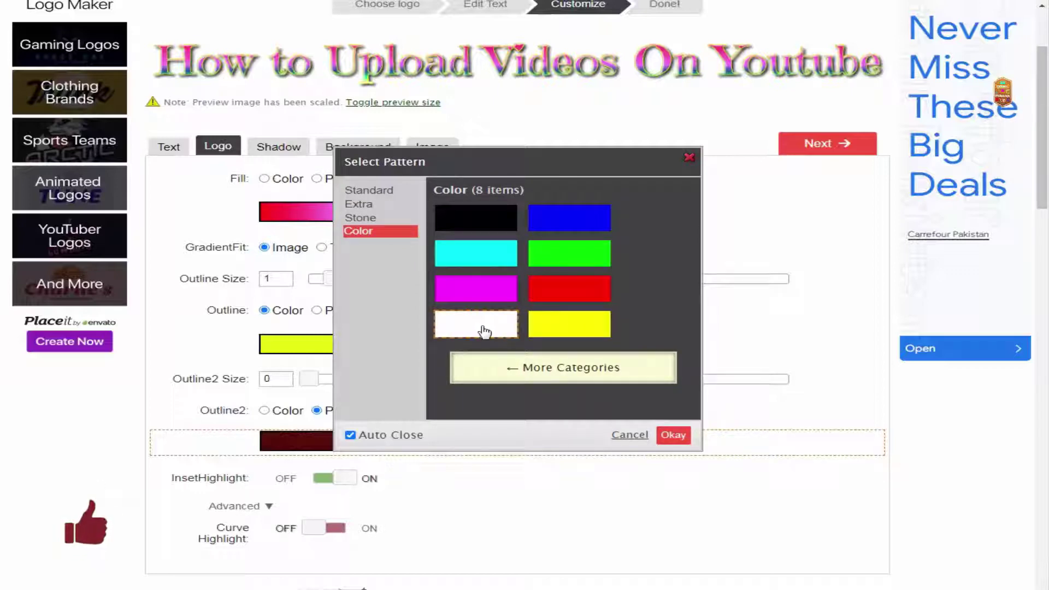
{"action": "left_click", "coordinate": [491, 224]}
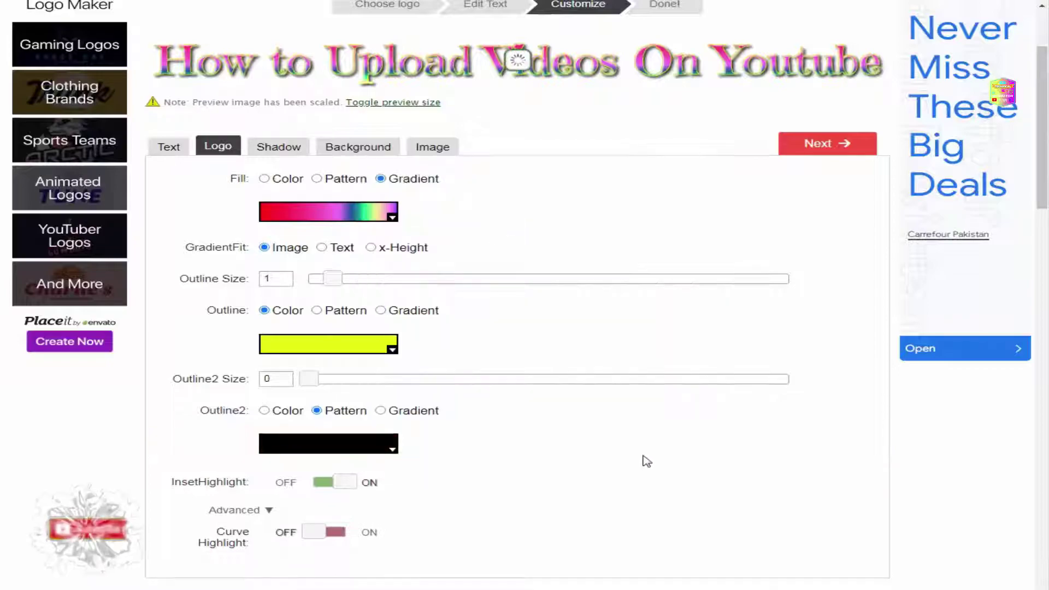
{"action": "scroll", "coordinate": [436, 514], "scroll_direction": "down", "scroll_amount": 3}
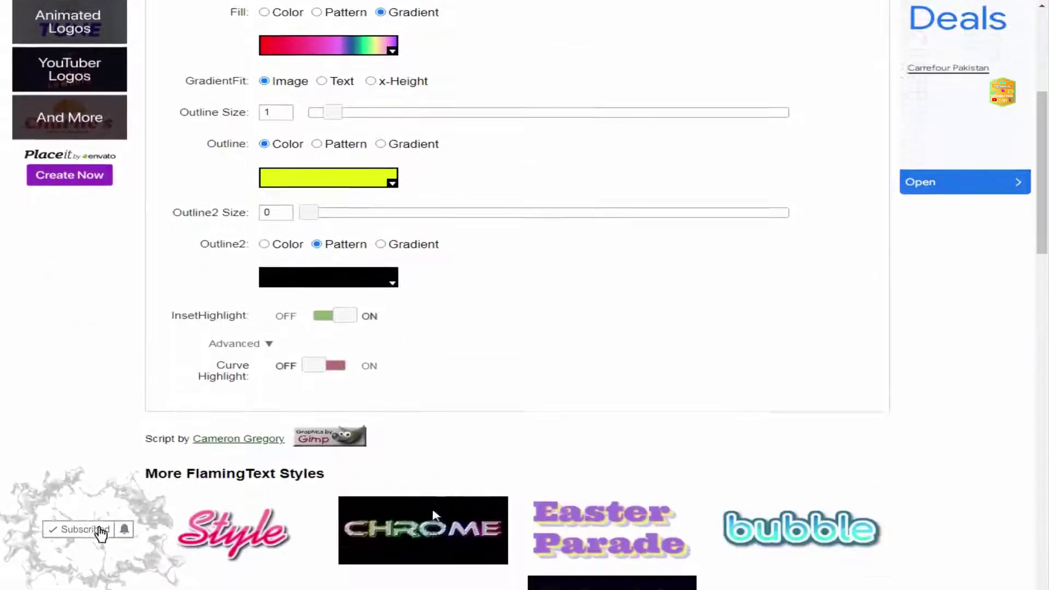
{"action": "scroll", "coordinate": [435, 515], "scroll_direction": "up", "scroll_amount": 2}
{"action": "left_click_drag", "start_coordinate": [310, 316], "coordinate": [358, 330]}
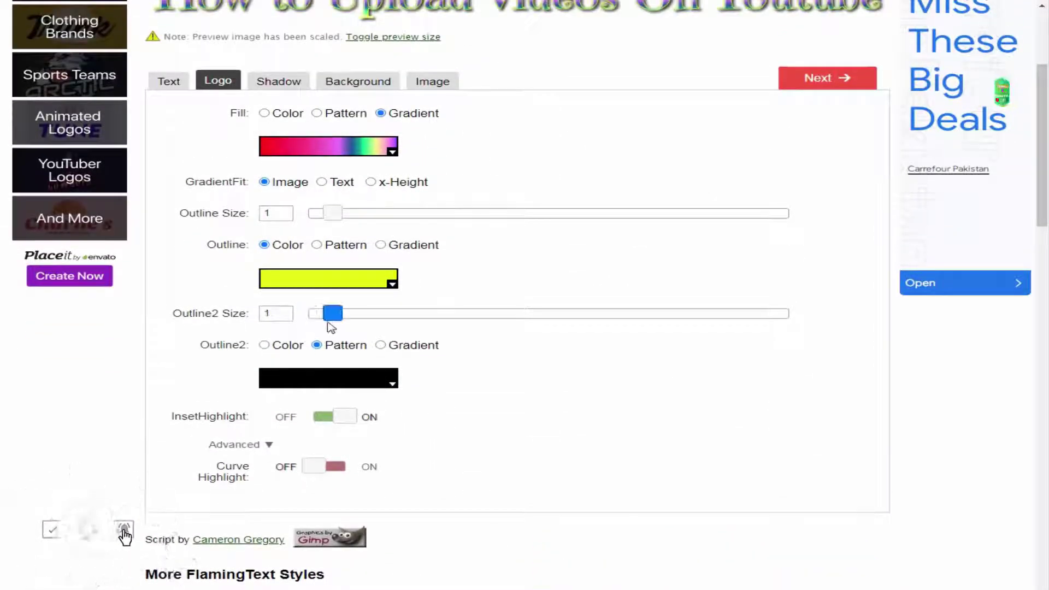
Set the first outline size to 2 and the second outline size to 3
{"action": "scroll", "coordinate": [424, 386], "scroll_direction": "up", "scroll_amount": 3}
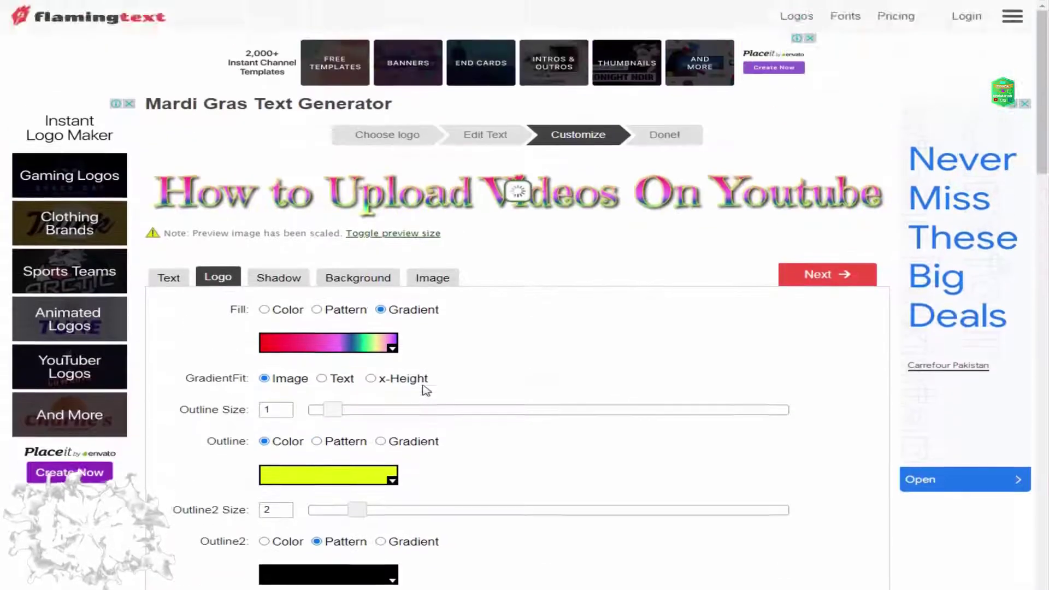
{"action": "scroll", "coordinate": [424, 396], "scroll_direction": "down", "scroll_amount": 1}
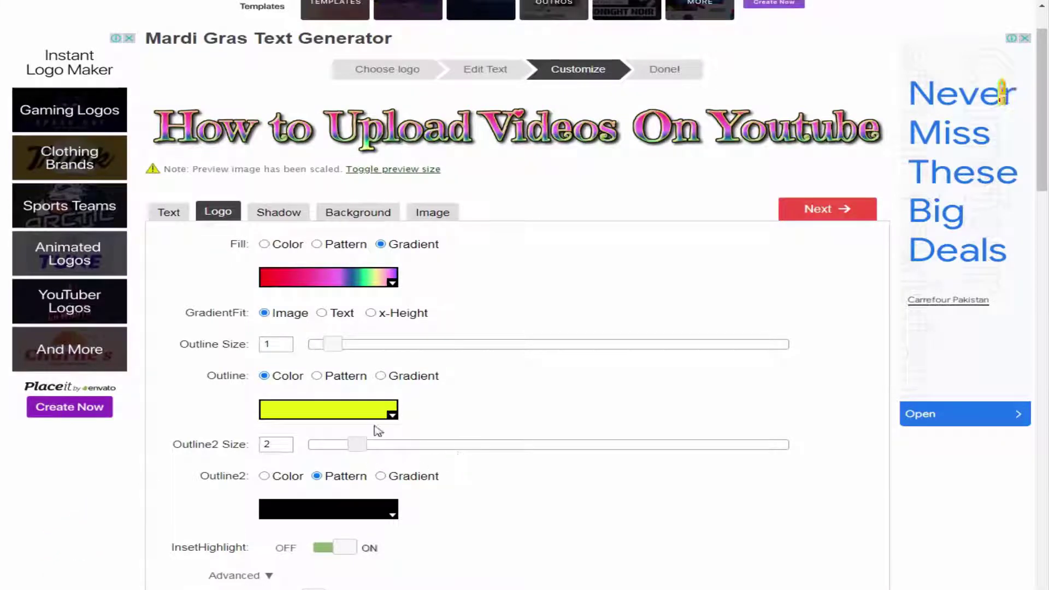
{"action": "left_click", "coordinate": [331, 345]}
{"action": "left_click_drag", "start_coordinate": [330, 345], "coordinate": [350, 348]}
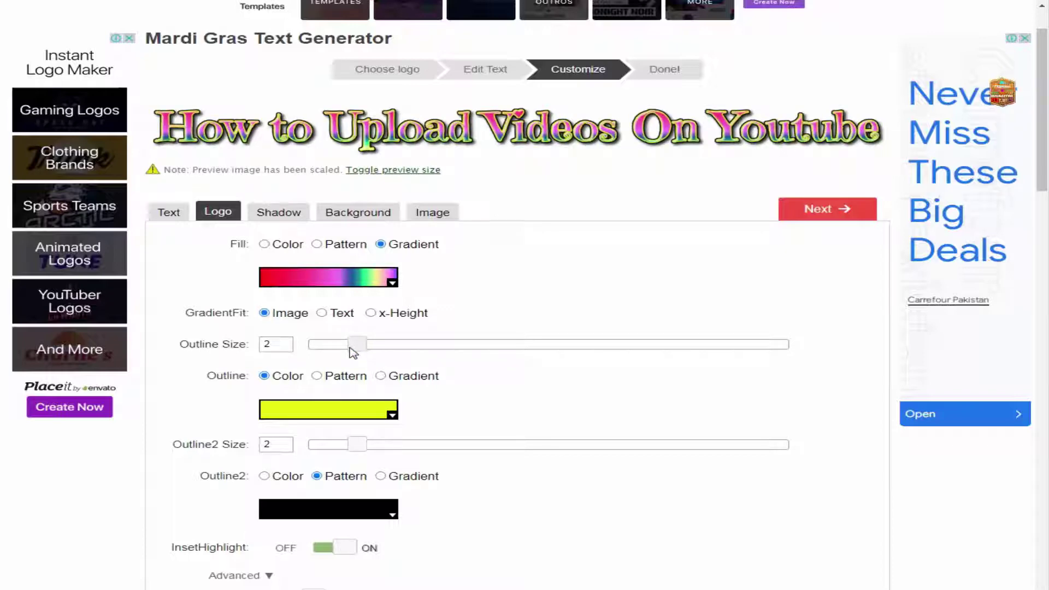
{"action": "left_click_drag", "start_coordinate": [357, 444], "coordinate": [381, 450]}
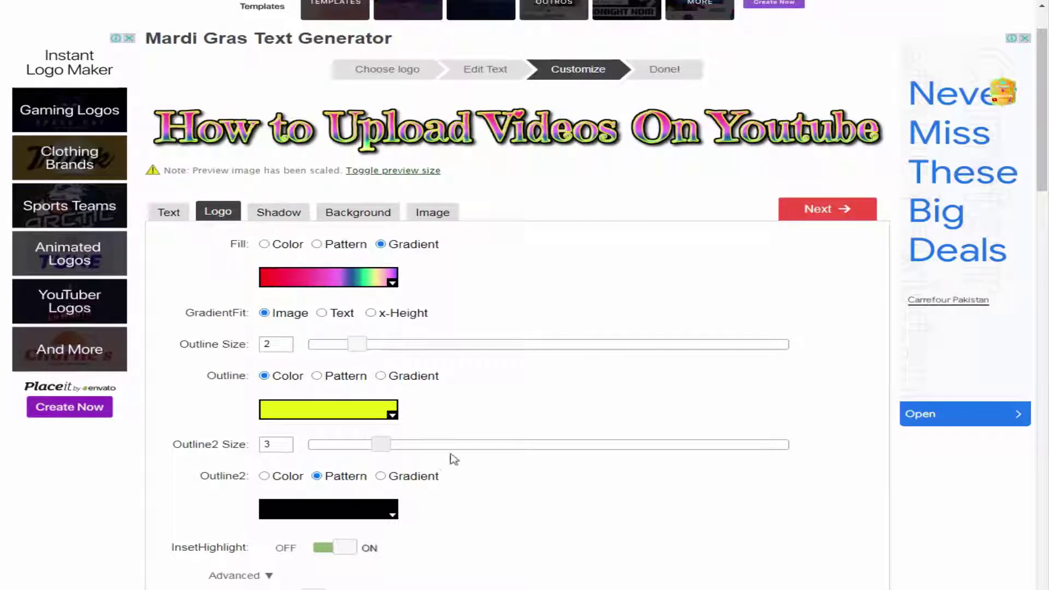
{"action": "scroll", "coordinate": [454, 459], "scroll_direction": "up", "scroll_amount": 2}
Show the Shadow settings and try an X offset of 8 before restoring it to 4
{"action": "left_click", "coordinate": [300, 280]}
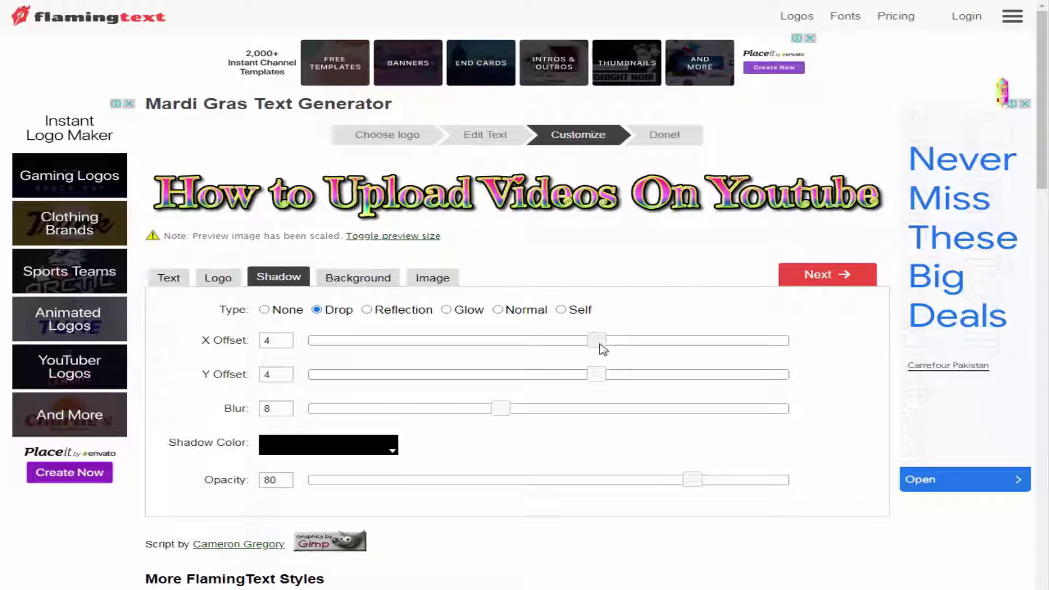
{"action": "left_click_drag", "start_coordinate": [597, 341], "coordinate": [643, 340]}
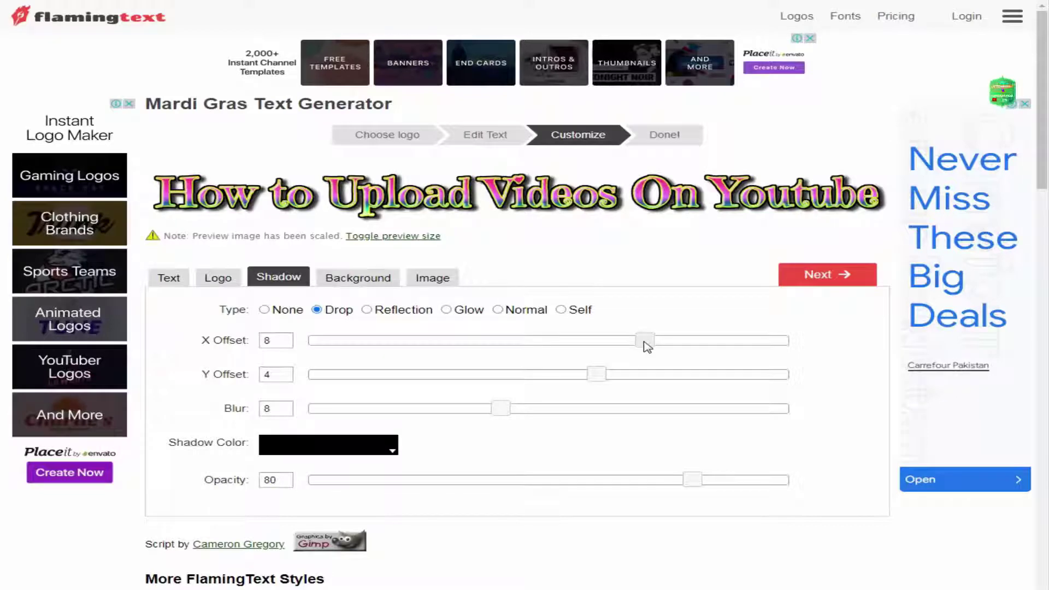
{"action": "left_click_drag", "start_coordinate": [647, 346], "coordinate": [601, 349]}
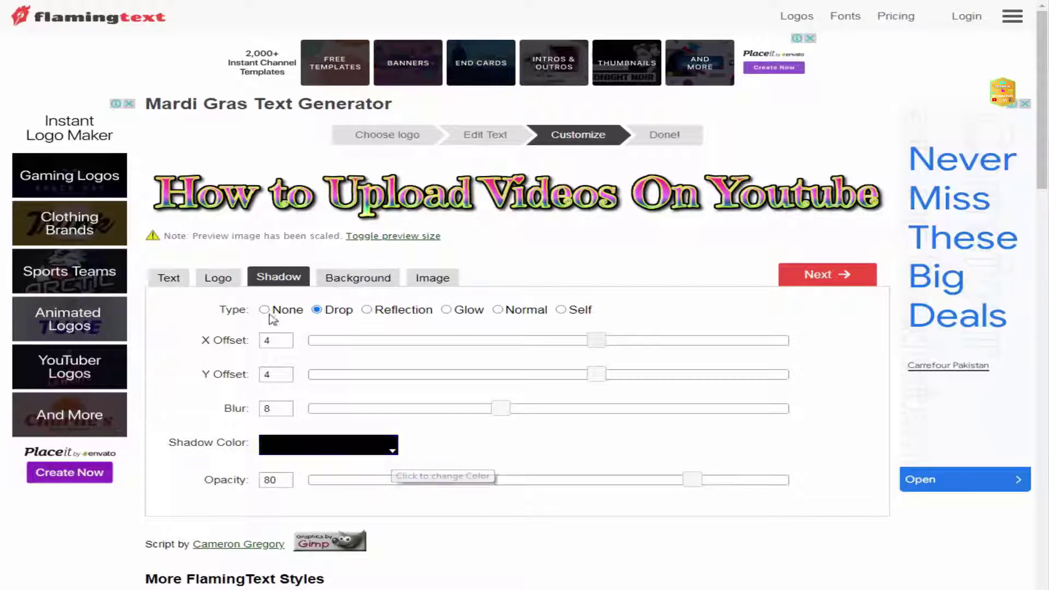
Try Reflection, Glow, Normal and Self shadows, then apply a black Drop shadow (offset 4, blur 8, opacity 80)
{"action": "left_click", "coordinate": [390, 312]}
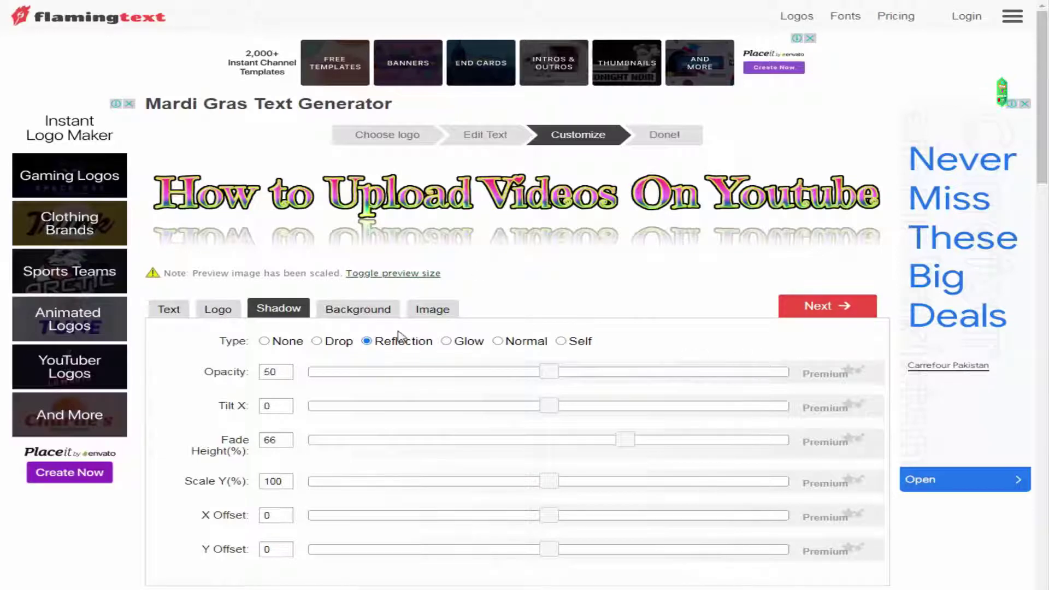
{"action": "left_click", "coordinate": [365, 311]}
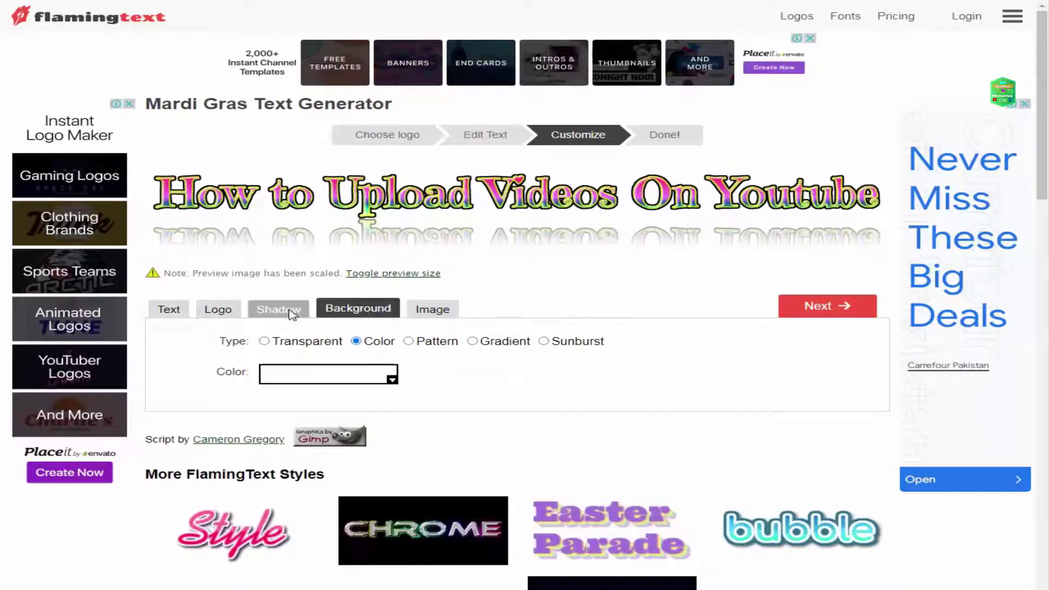
{"action": "left_click", "coordinate": [280, 309]}
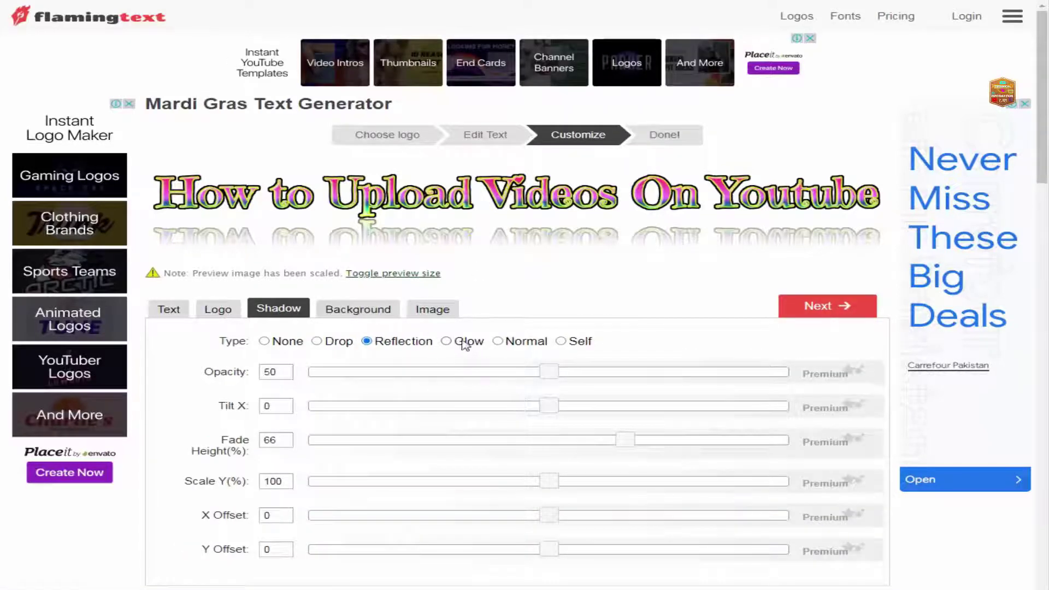
{"action": "left_click", "coordinate": [464, 345]}
{"action": "scroll", "coordinate": [465, 345], "scroll_direction": "down", "scroll_amount": 1}
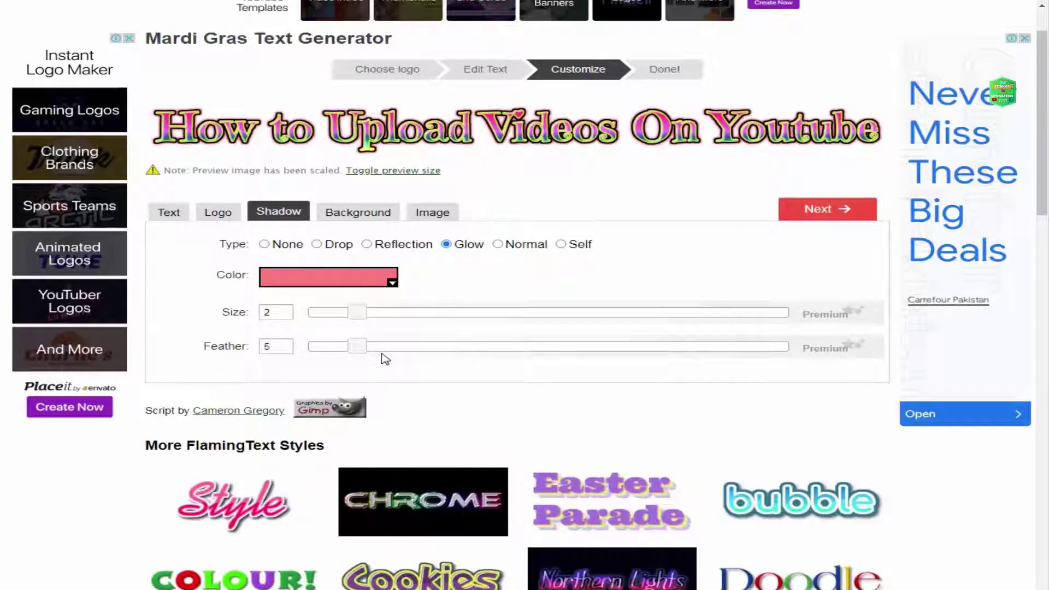
{"action": "left_click", "coordinate": [521, 245]}
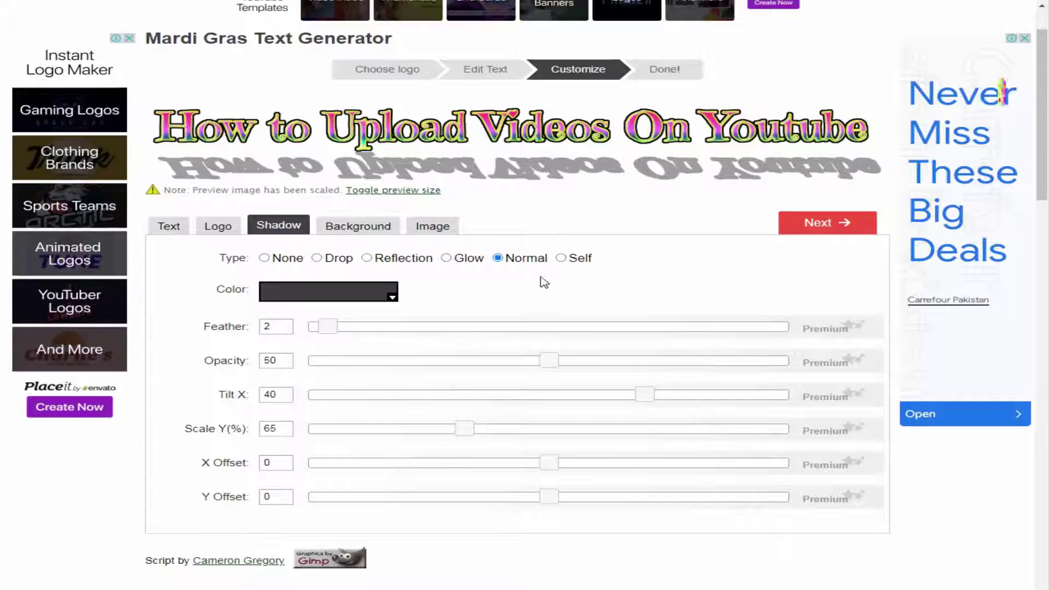
{"action": "left_click", "coordinate": [561, 259]}
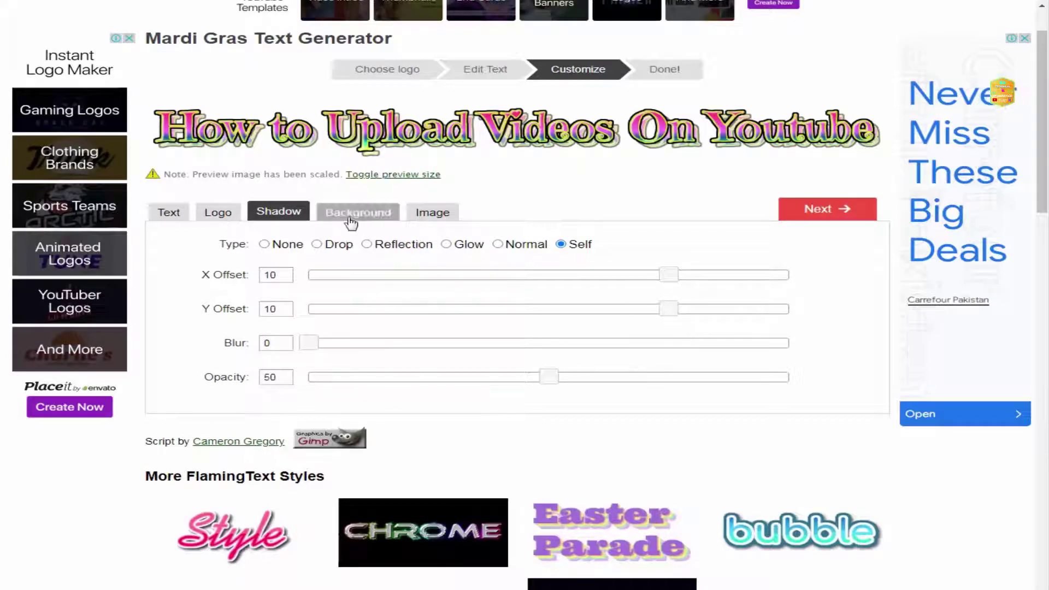
{"action": "left_click", "coordinate": [317, 244]}
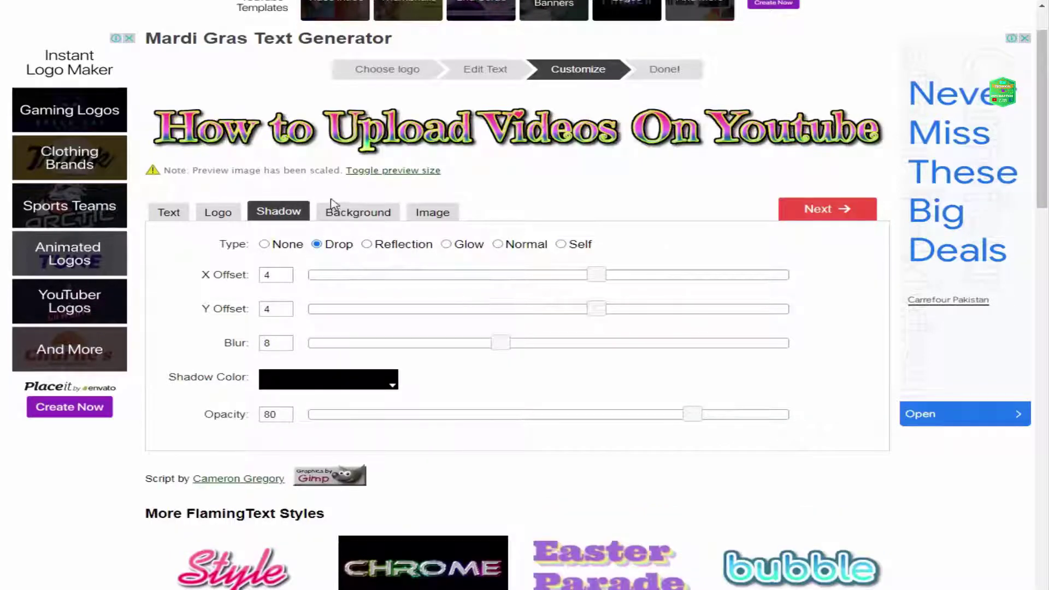
In Background settings, try bright green and then near-white background colours
{"action": "left_click", "coordinate": [373, 218]}
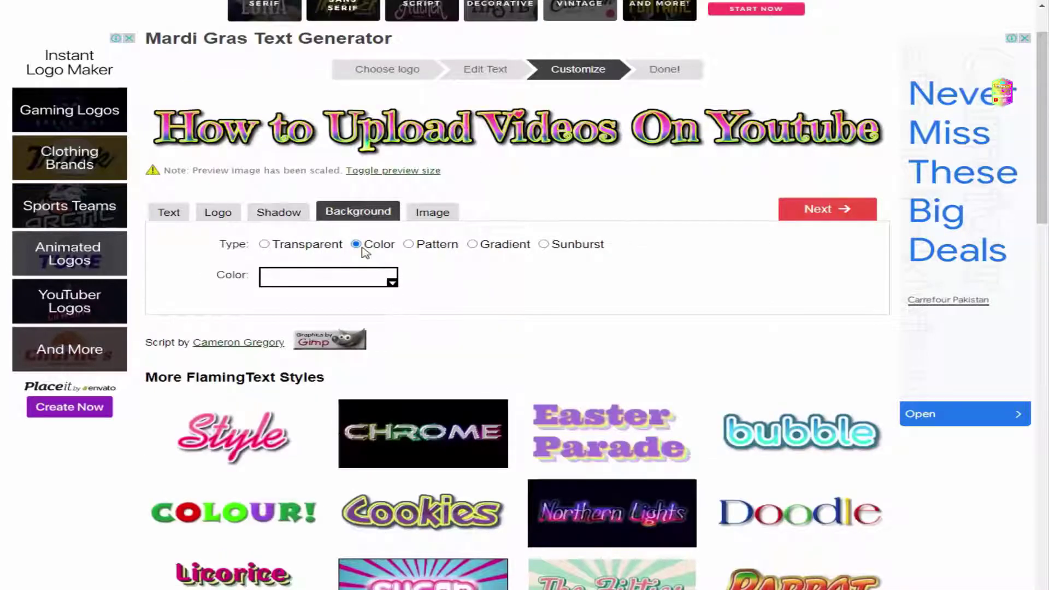
{"action": "left_click", "coordinate": [392, 282]}
{"action": "left_click", "coordinate": [398, 322]}
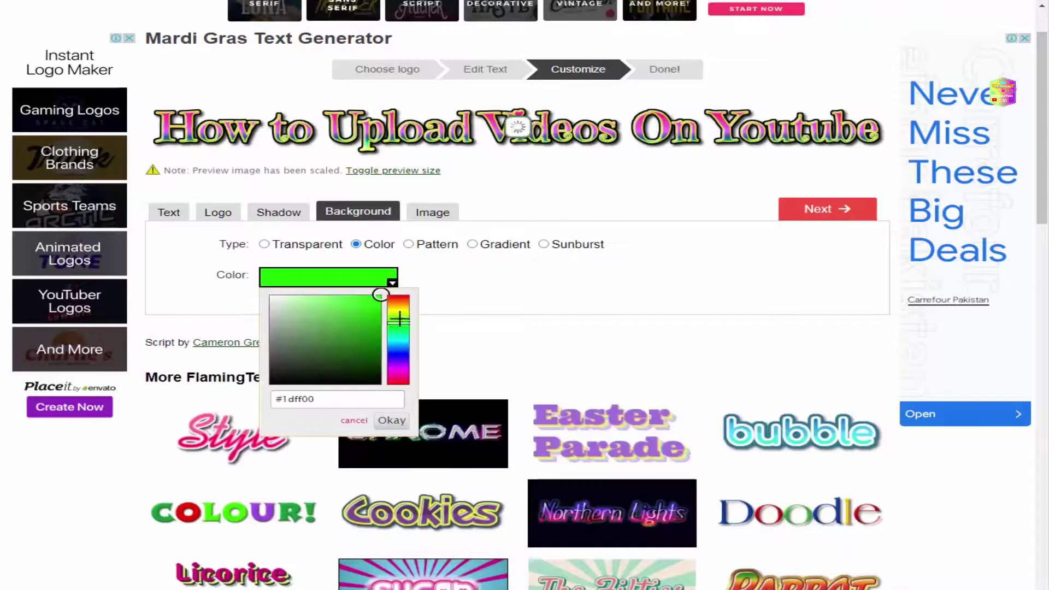
{"action": "left_click", "coordinate": [445, 296]}
{"action": "left_click", "coordinate": [387, 276]}
{"action": "left_click", "coordinate": [273, 300]}
{"action": "left_click", "coordinate": [485, 305]}
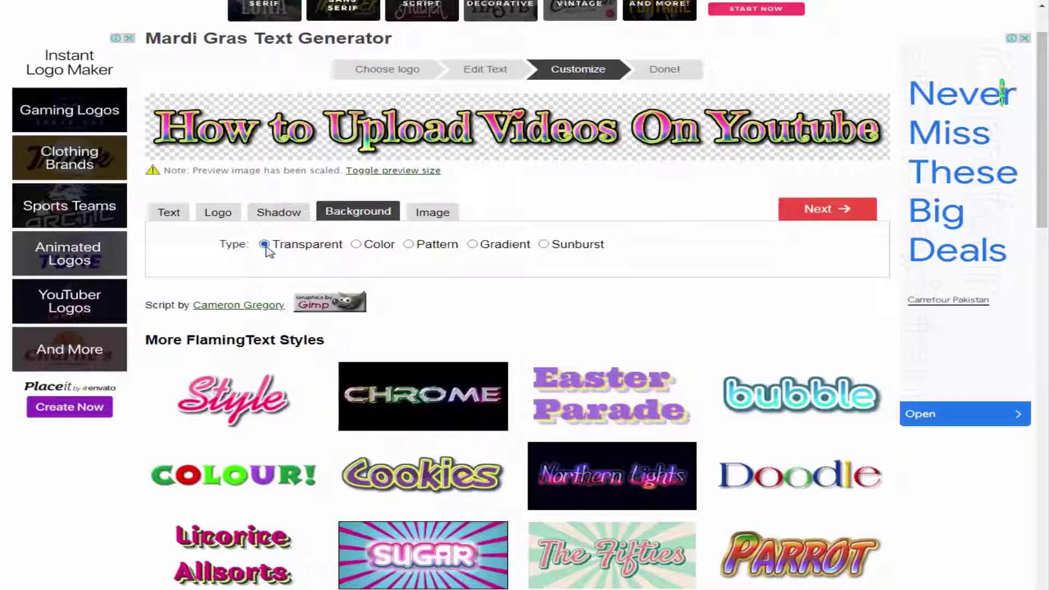
Set the background to a solid bright green colour
{"action": "left_click", "coordinate": [357, 245]}
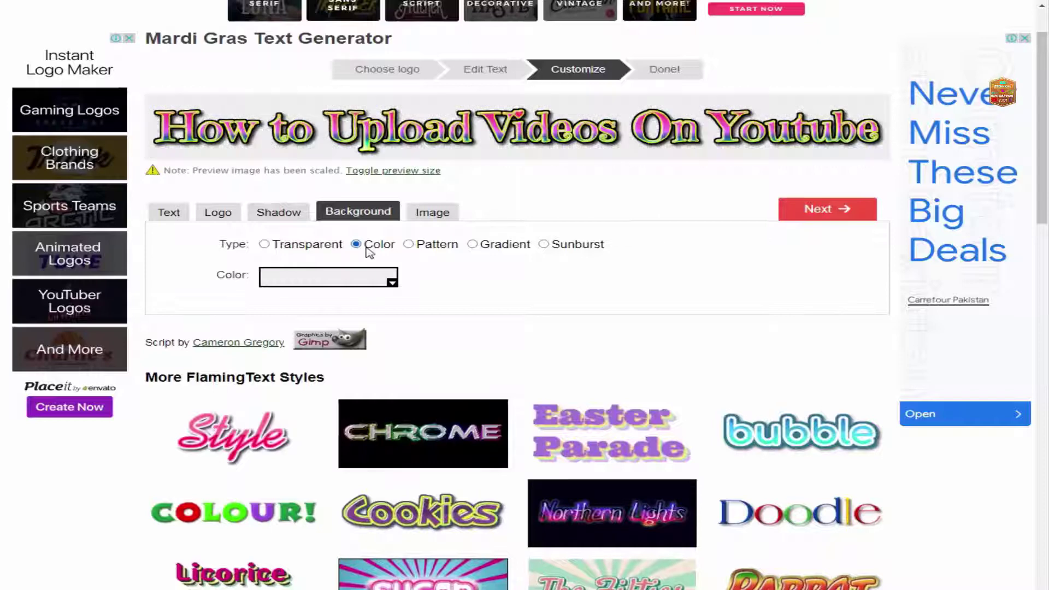
{"action": "left_click", "coordinate": [391, 280]}
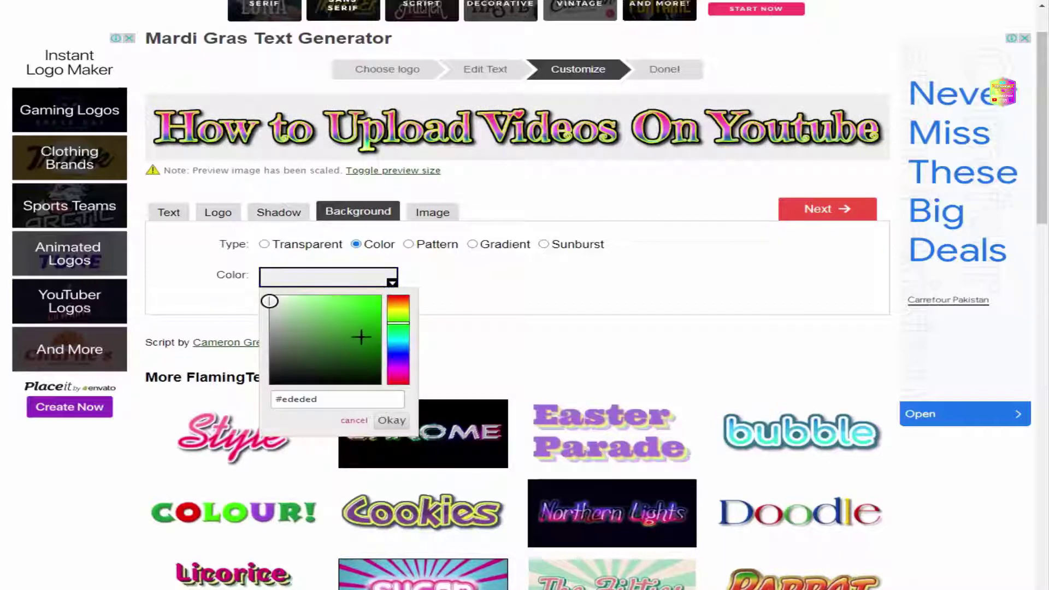
{"action": "left_click", "coordinate": [373, 305]}
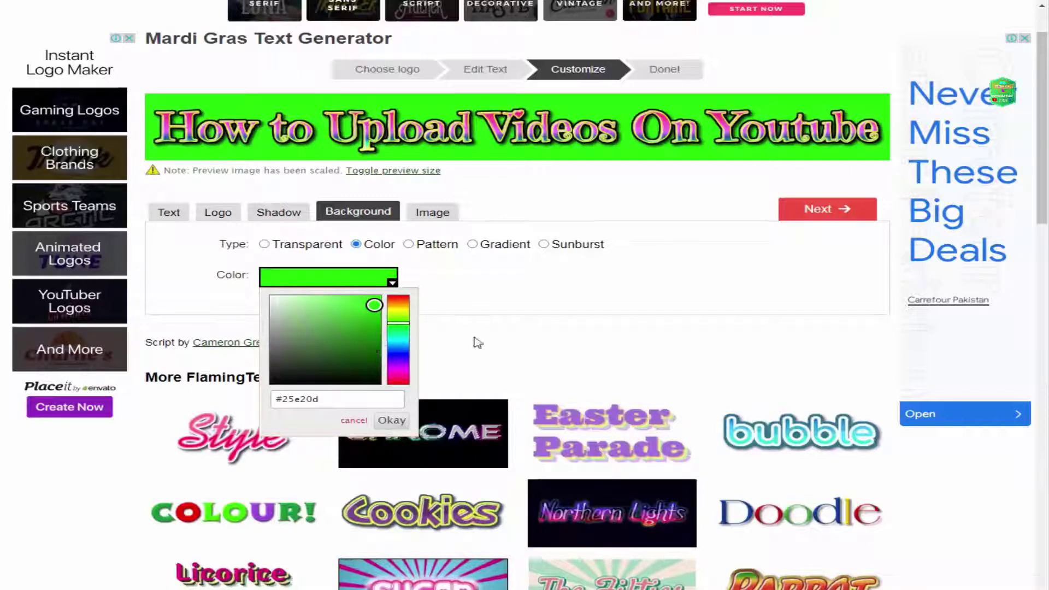
{"action": "left_click", "coordinate": [451, 285]}
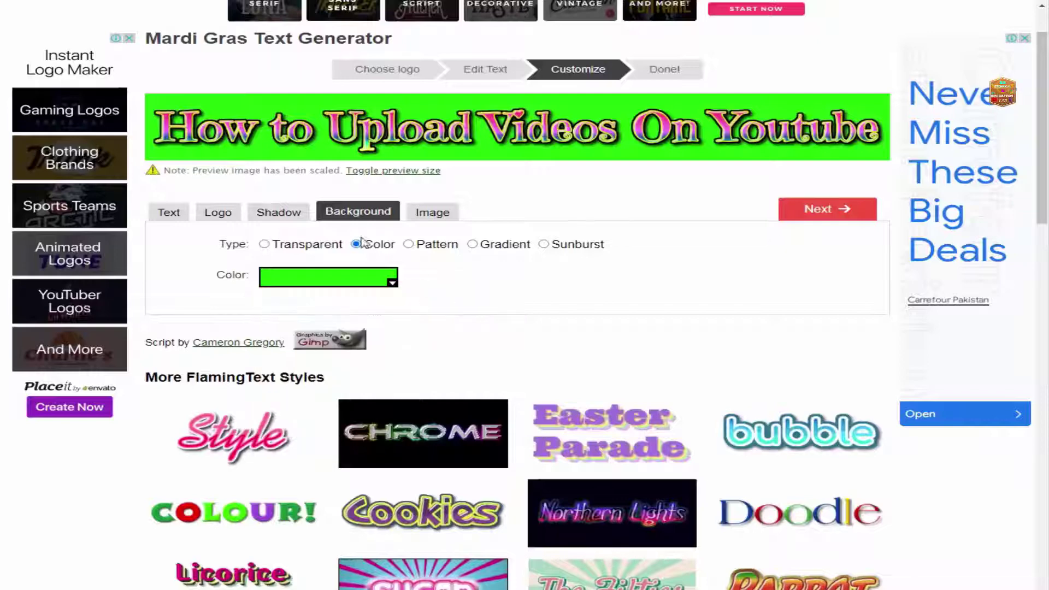
Try Pattern and rainbow Gradient backgrounds, ending on a red Sunburst with 25 rays of width 50
{"action": "left_click", "coordinate": [408, 245]}
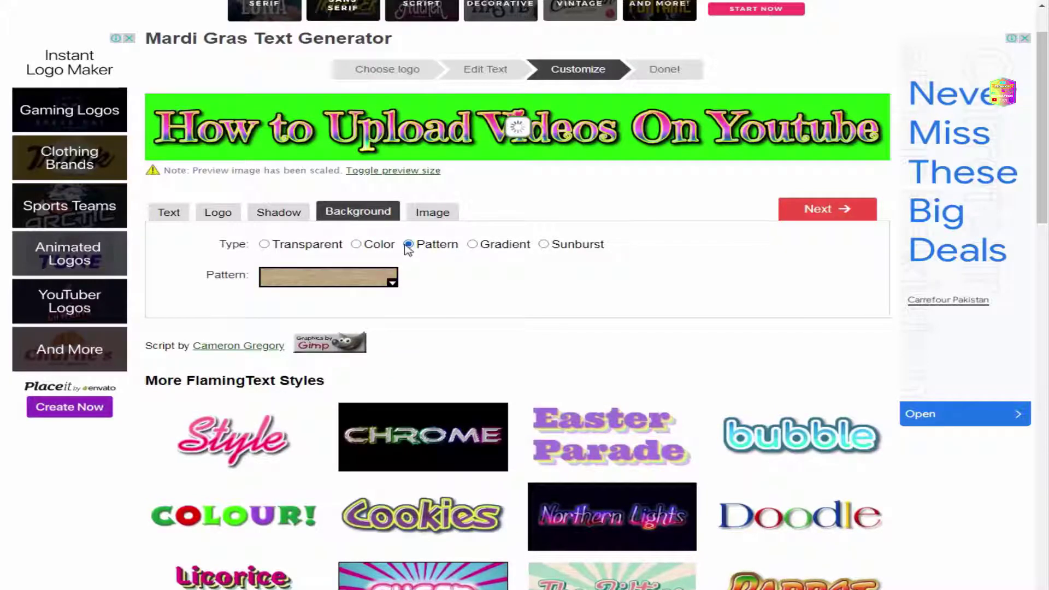
{"action": "left_click", "coordinate": [477, 248]}
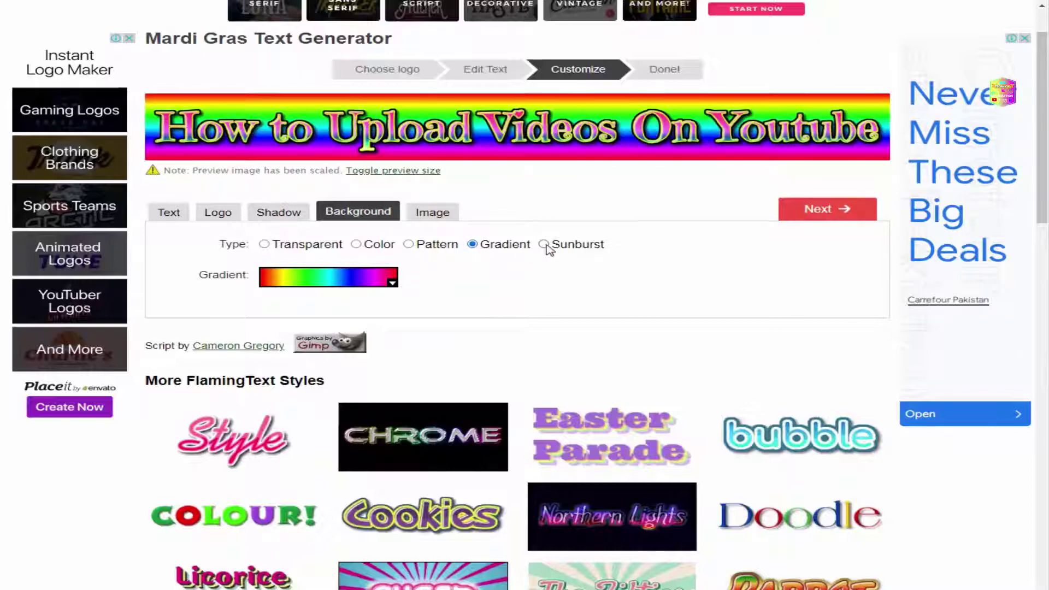
{"action": "left_click", "coordinate": [544, 245]}
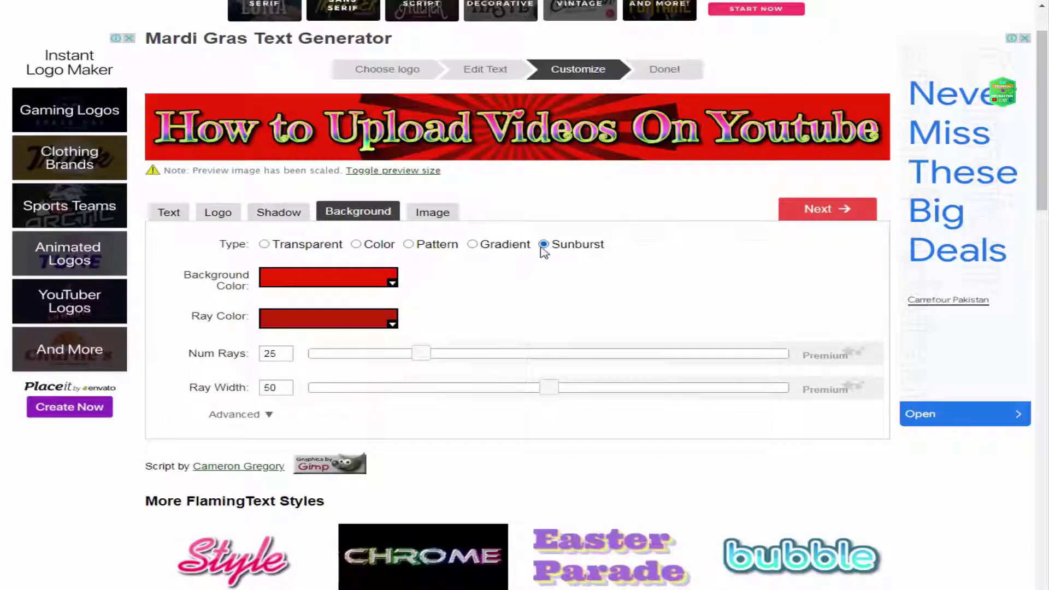
Leave the sunburst background and ray colours unchanged, then switch via Gradient to the tan Pattern background
{"action": "left_click", "coordinate": [392, 283]}
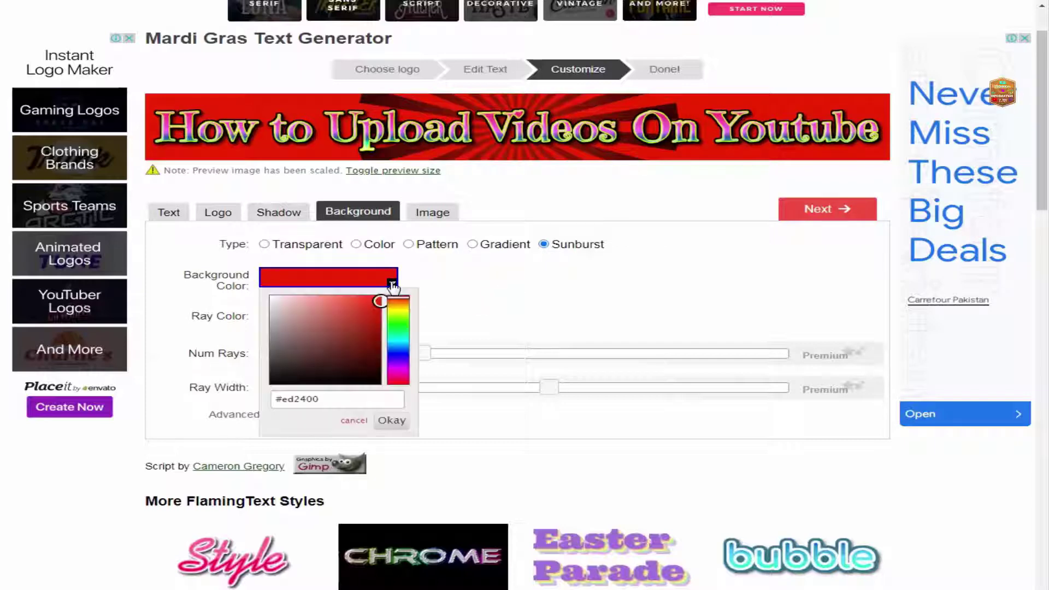
{"action": "left_click", "coordinate": [474, 299]}
{"action": "left_click", "coordinate": [393, 326]}
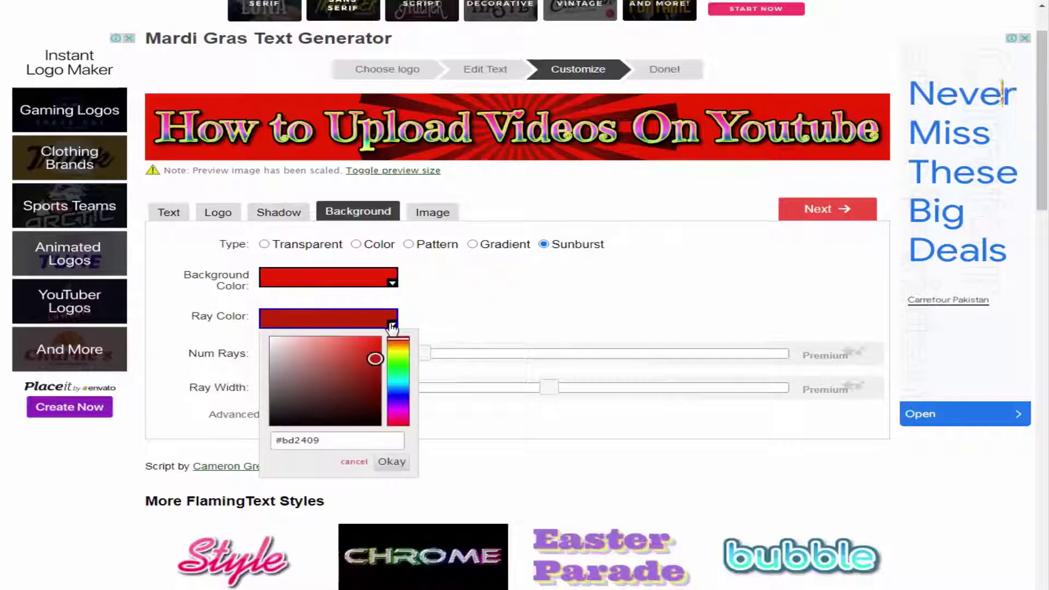
{"action": "left_click", "coordinate": [499, 324]}
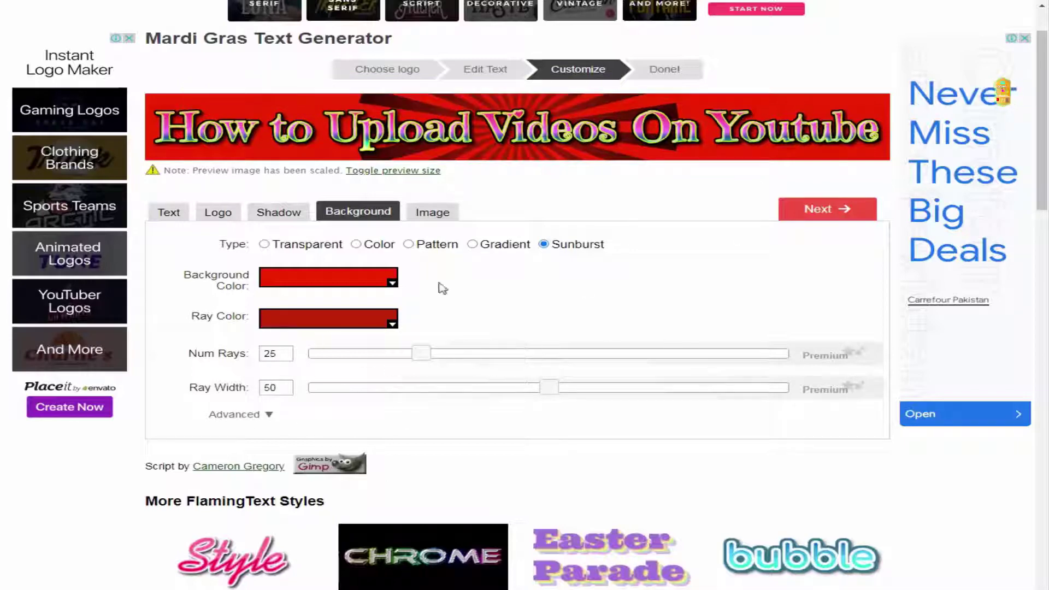
{"action": "left_click", "coordinate": [509, 246]}
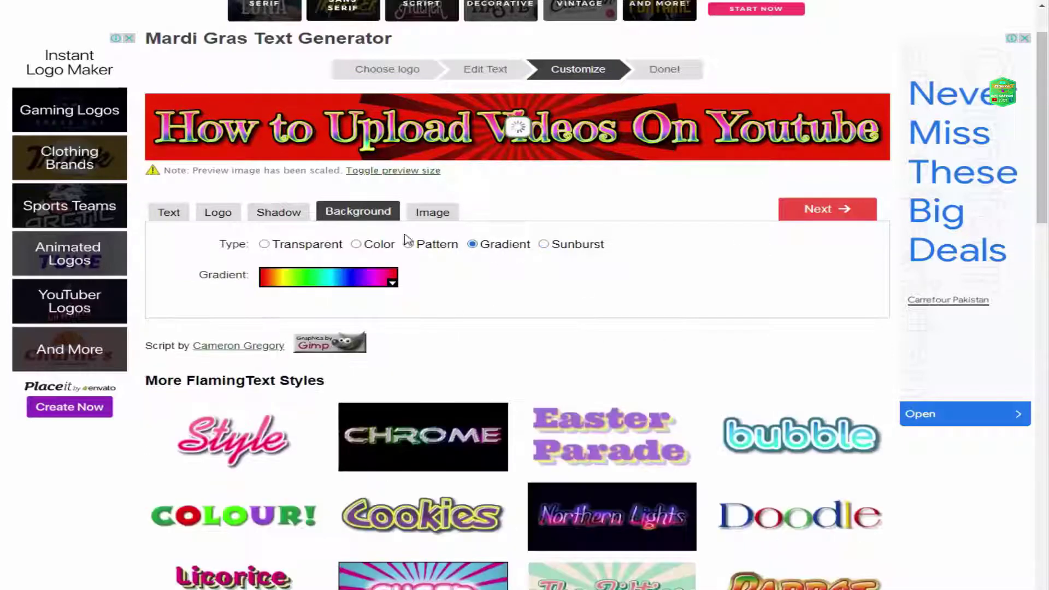
{"action": "left_click", "coordinate": [420, 247]}
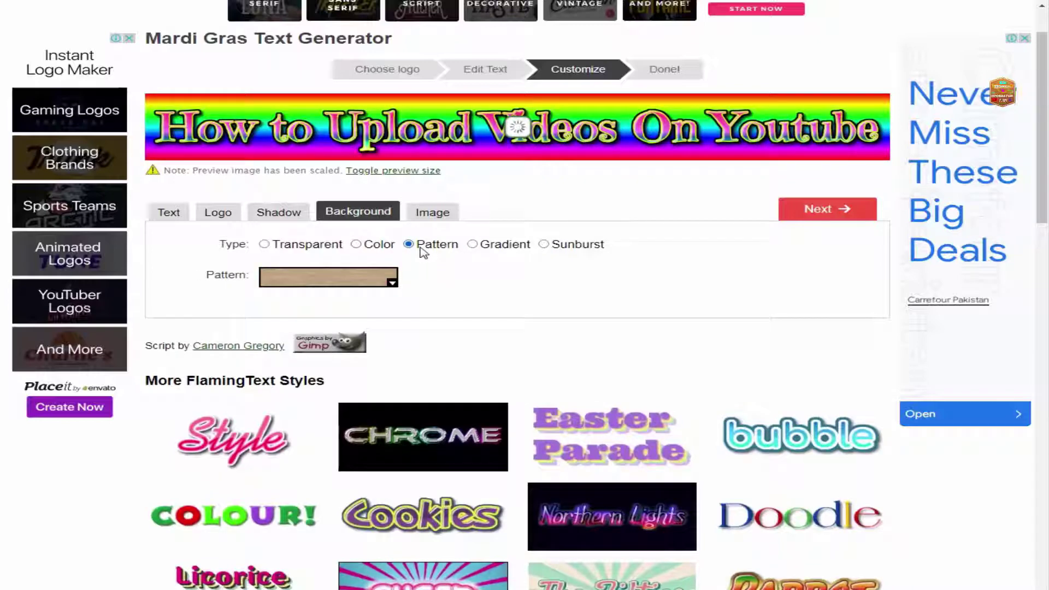
On the Image tab, toggle Fixed Size and Autocrop on and back off, keeping PNG format
{"action": "left_click", "coordinate": [451, 227]}
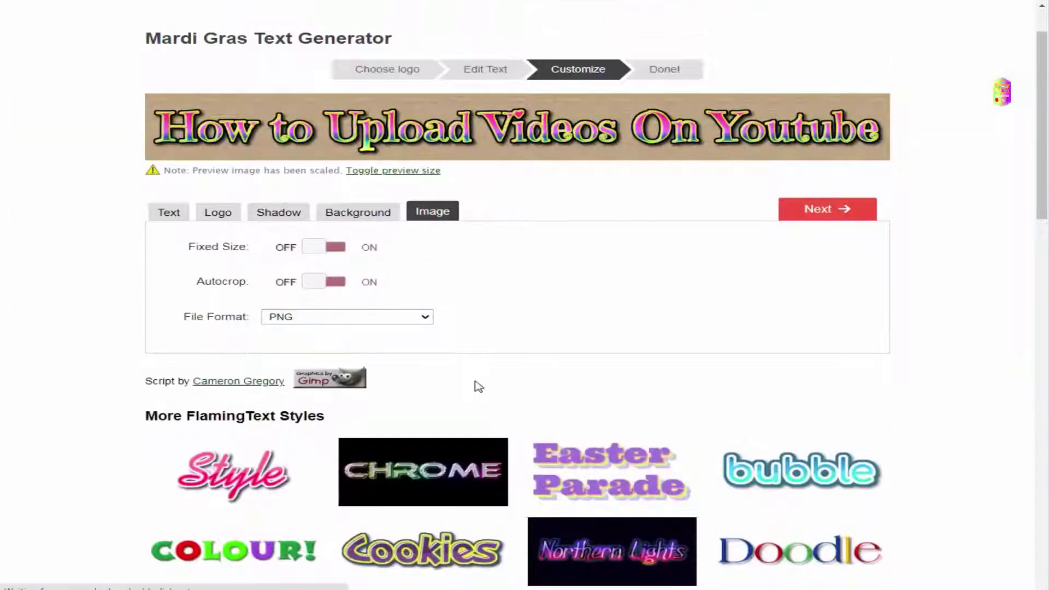
{"action": "left_click", "coordinate": [334, 249]}
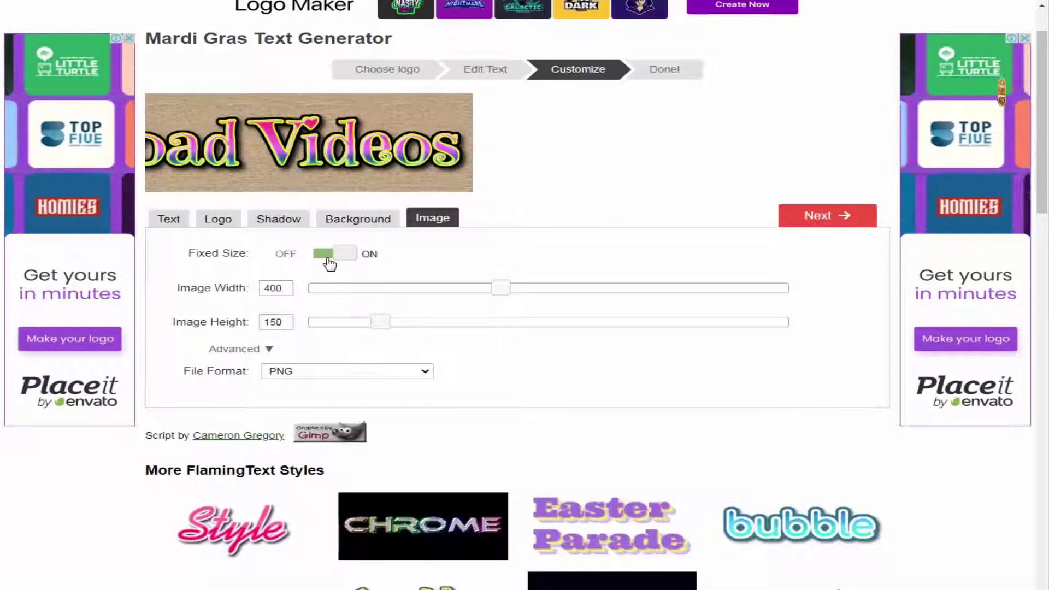
{"action": "left_click", "coordinate": [328, 262]}
{"action": "left_click", "coordinate": [336, 289]}
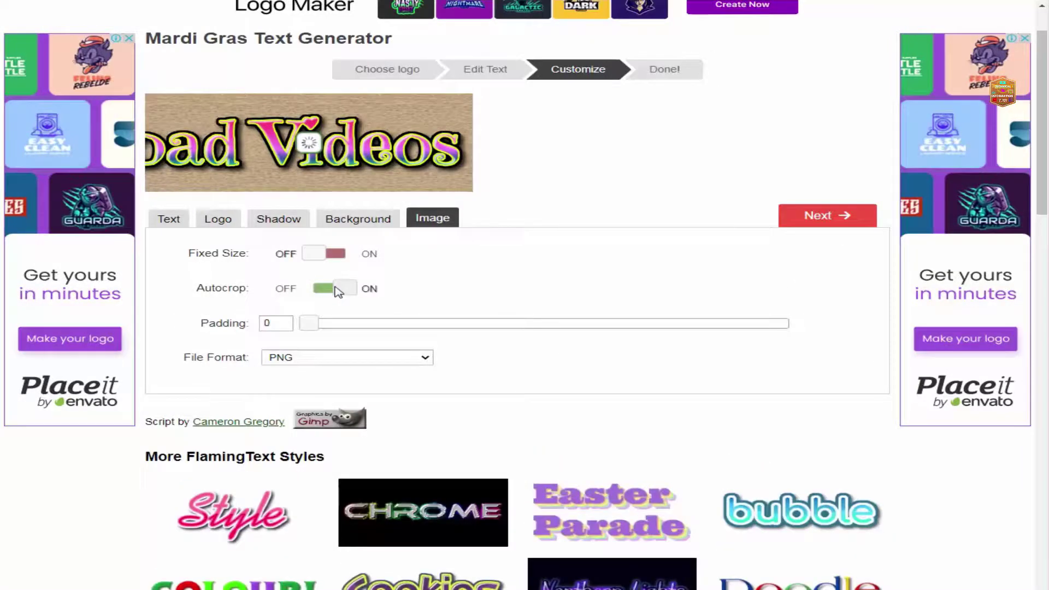
{"action": "left_click", "coordinate": [338, 290]}
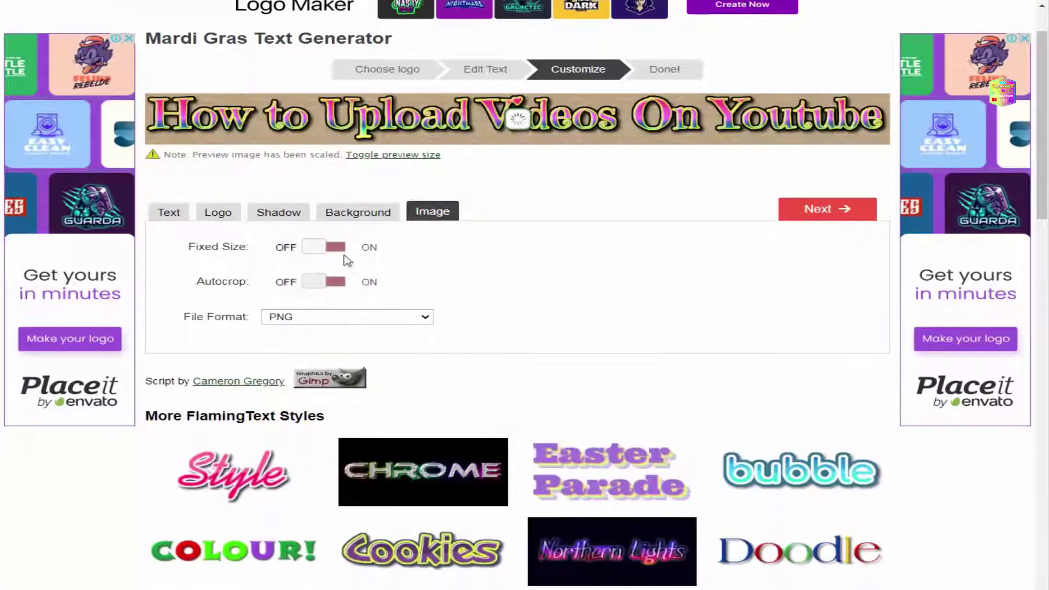
{"action": "left_click", "coordinate": [425, 318]}
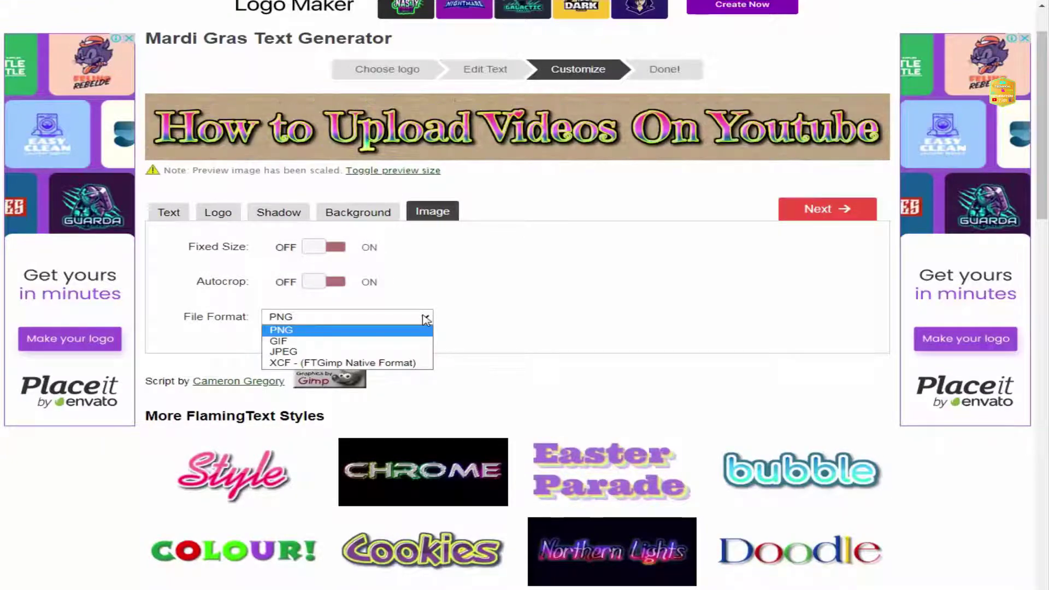
{"action": "left_click", "coordinate": [435, 316]}
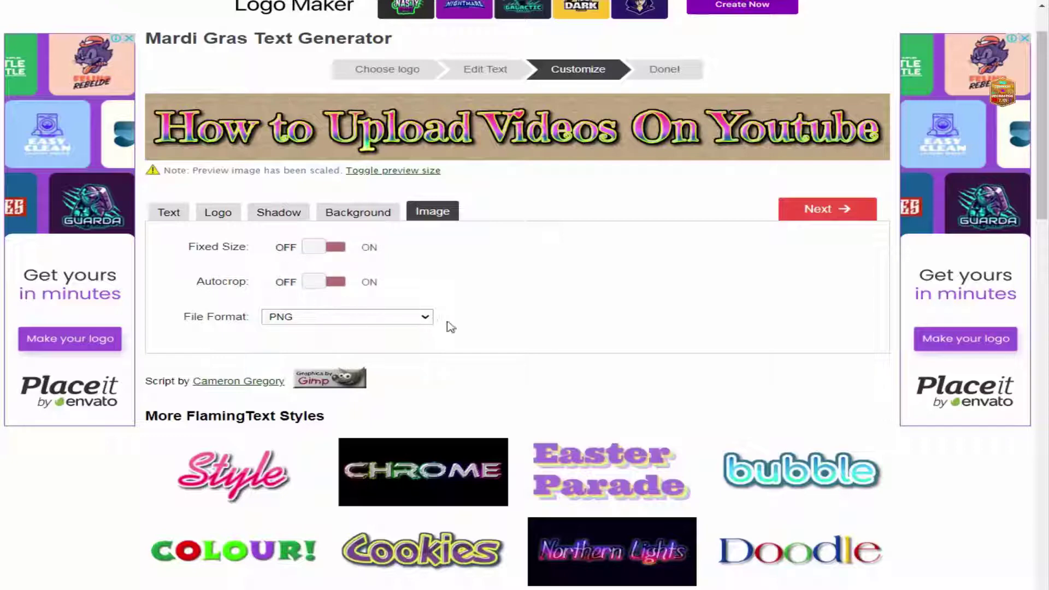
Recheck that Fixed Size and Autocrop stay off with PNG output, then return to Background settings
{"action": "left_click", "coordinate": [336, 248]}
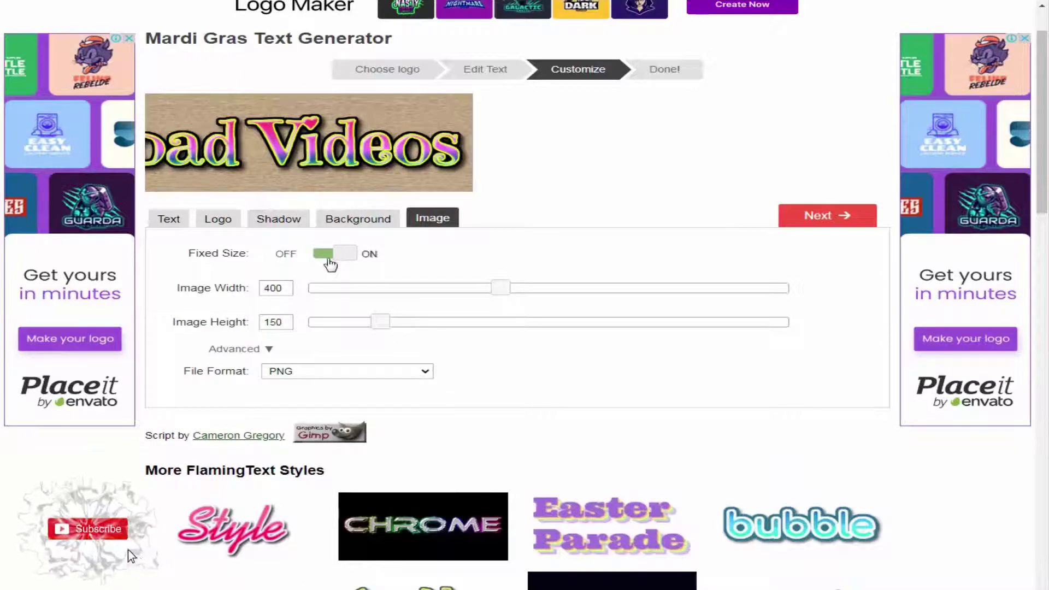
{"action": "left_click", "coordinate": [327, 258]}
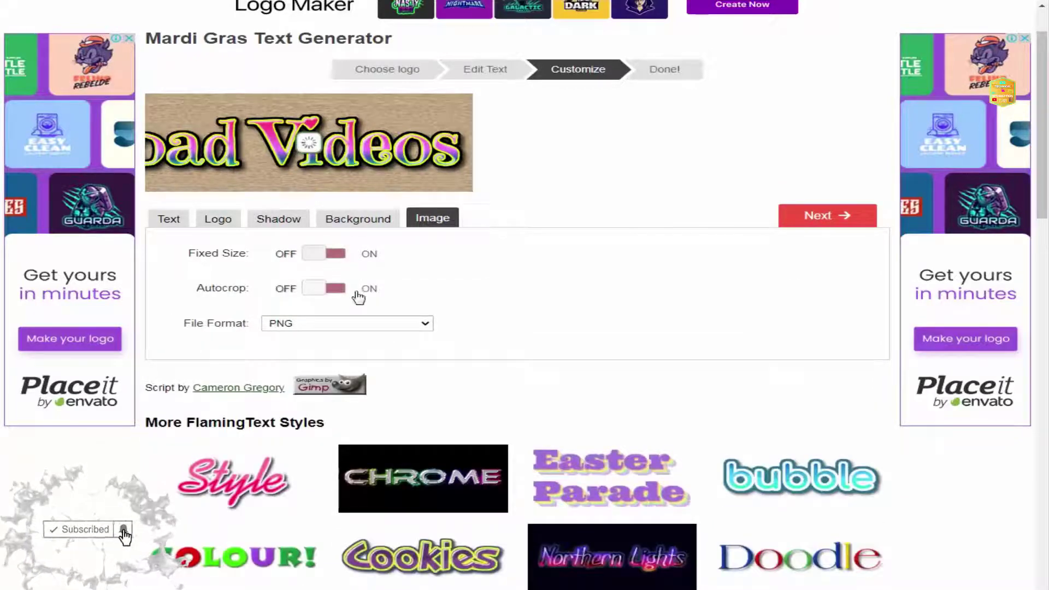
{"action": "left_click", "coordinate": [333, 283]}
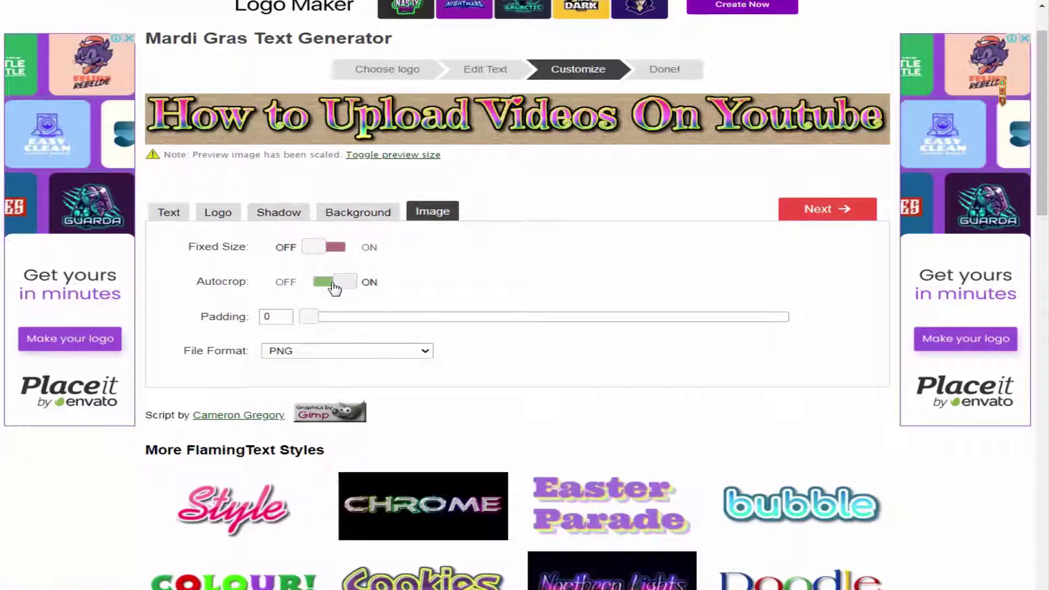
{"action": "left_click", "coordinate": [332, 285]}
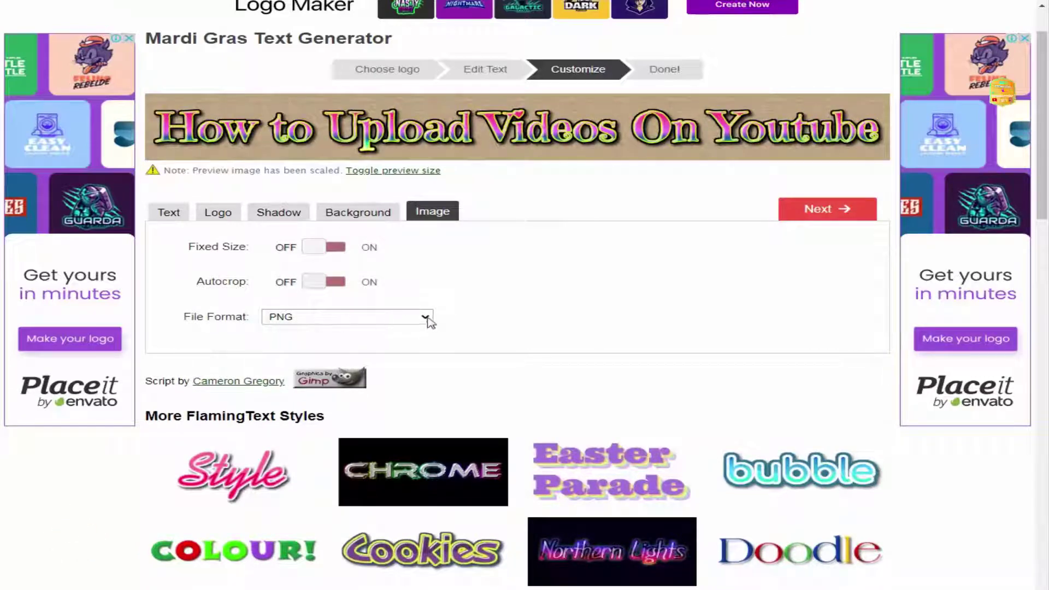
{"action": "left_click", "coordinate": [428, 320]}
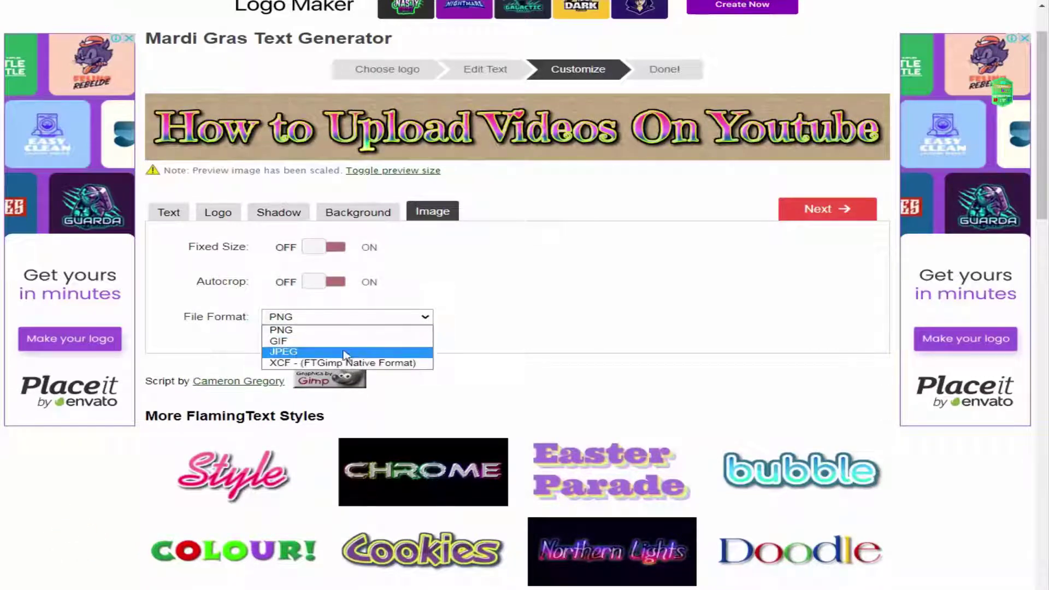
{"action": "left_click", "coordinate": [303, 336]}
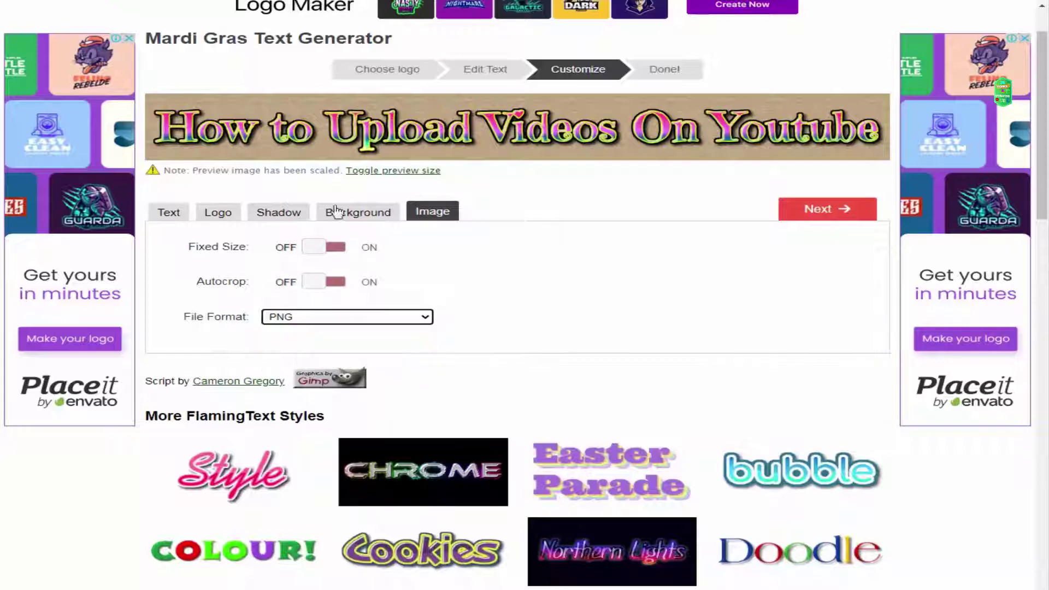
{"action": "left_click", "coordinate": [348, 218]}
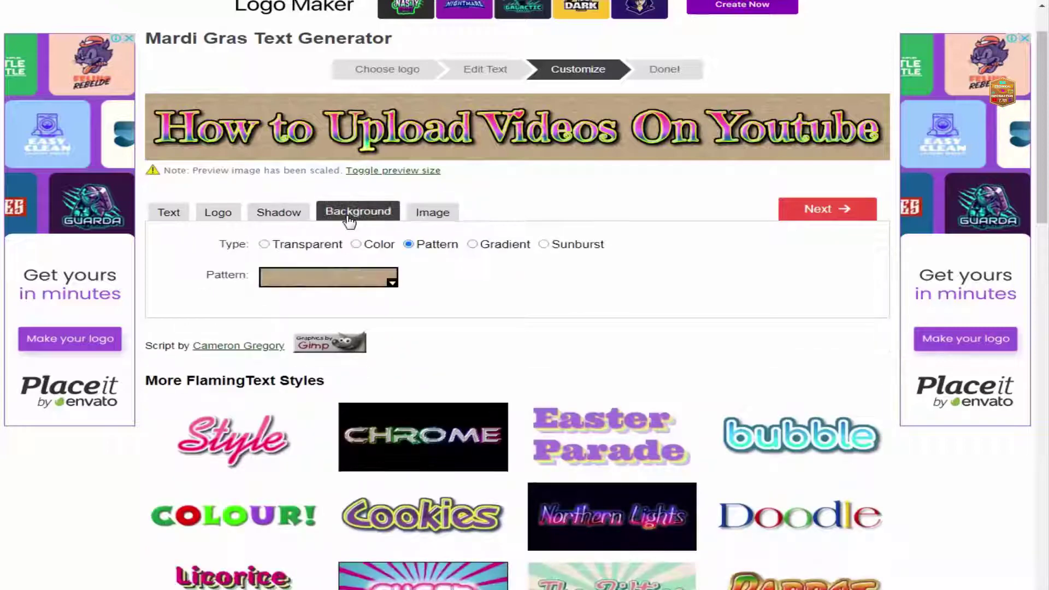
Make the background Transparent and advance to the Done page showing the 1384x156 logo
{"action": "left_click", "coordinate": [270, 245]}
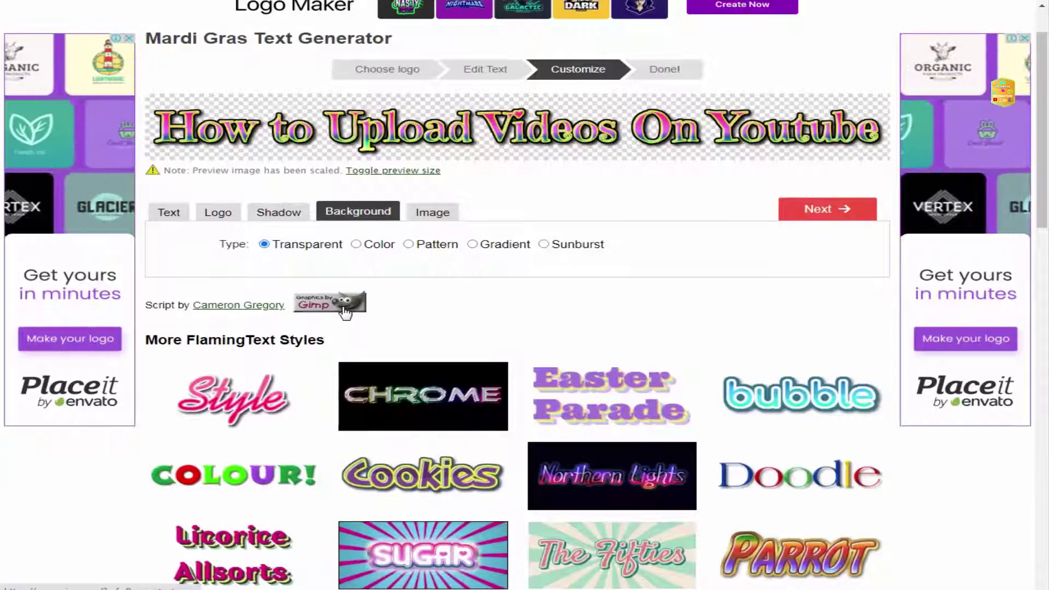
{"action": "left_click", "coordinate": [822, 211]}
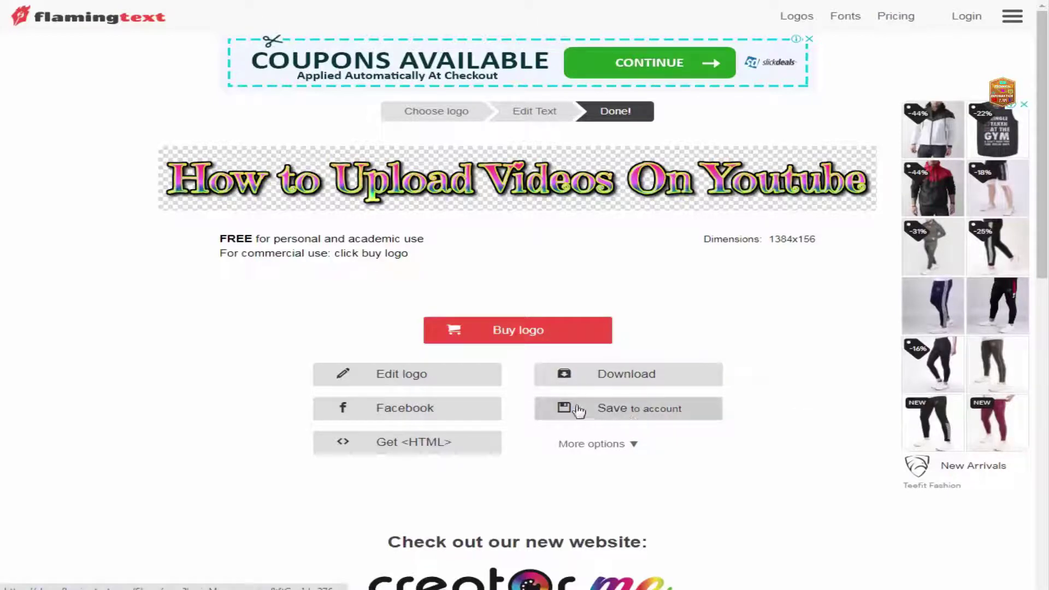
Download the transparent logo as a coollogo_com PNG, then view the Pricing page
{"action": "left_click", "coordinate": [611, 376]}
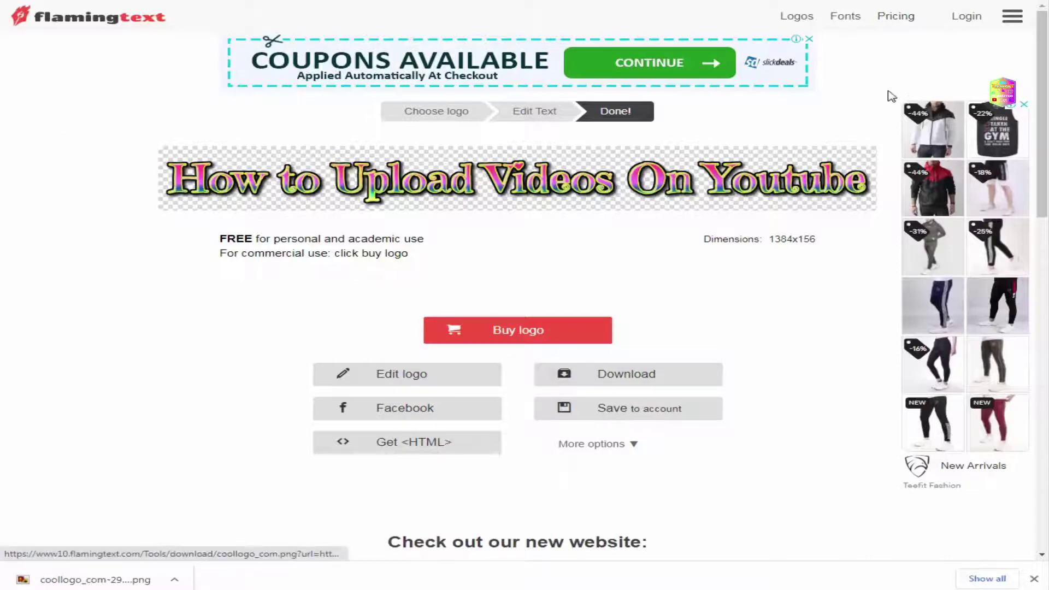
{"action": "left_click", "coordinate": [899, 23]}
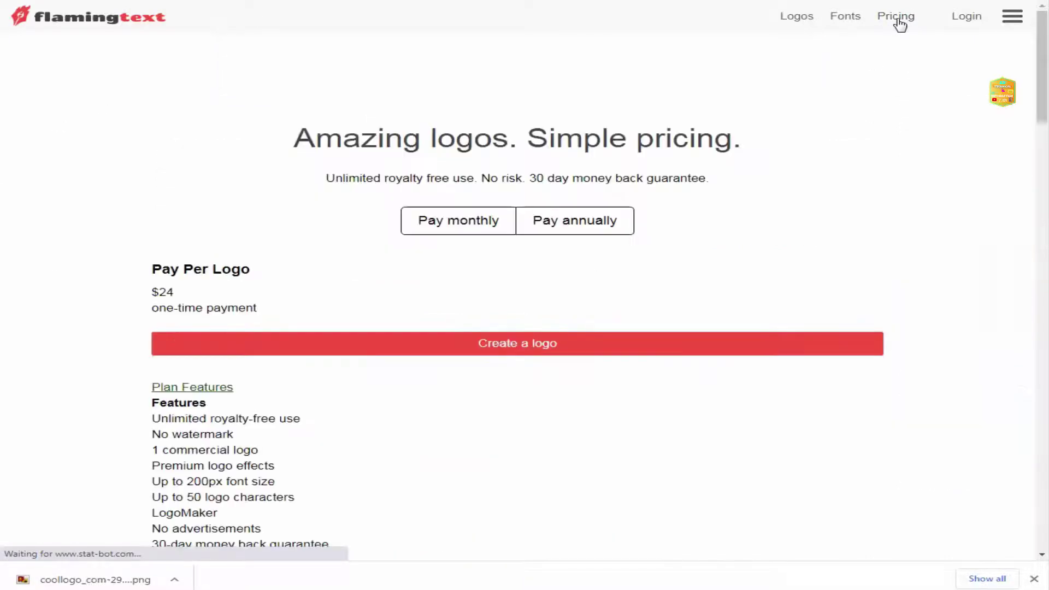
Scroll down through the pricing plans and their features, then back up
{"action": "scroll", "coordinate": [651, 318], "scroll_direction": "down", "scroll_amount": 2}
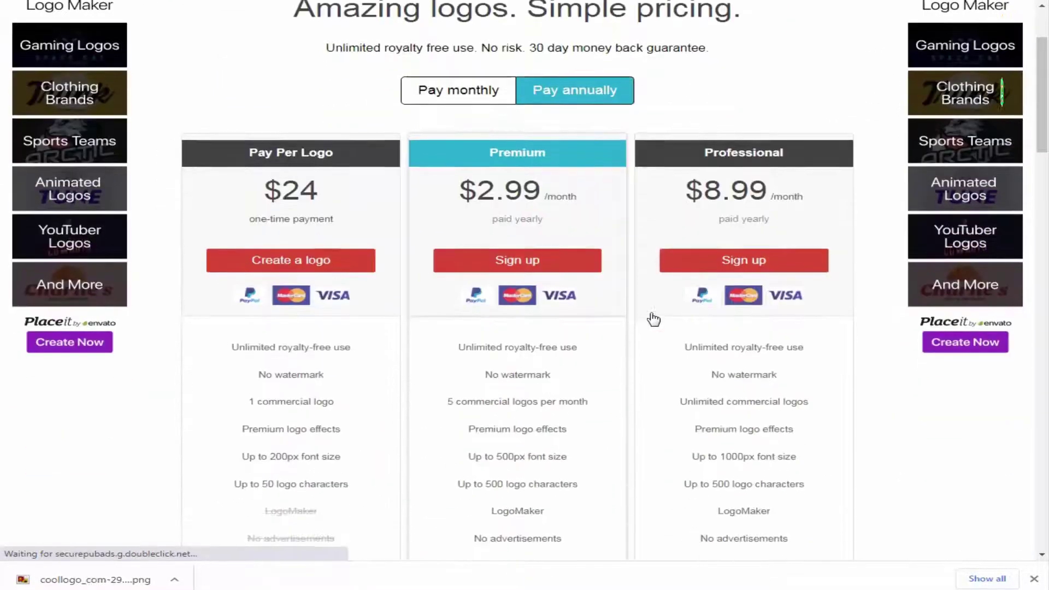
{"action": "scroll", "coordinate": [652, 319], "scroll_direction": "down", "scroll_amount": 5}
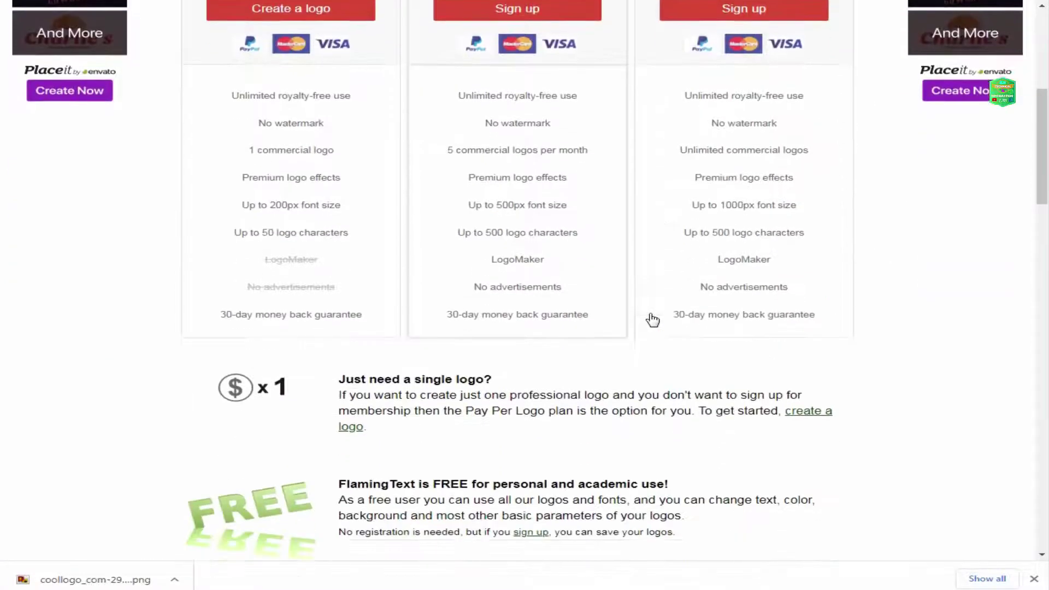
{"action": "scroll", "coordinate": [652, 317], "scroll_direction": "down", "scroll_amount": 2}
{"action": "scroll", "coordinate": [651, 315], "scroll_direction": "down", "scroll_amount": 3}
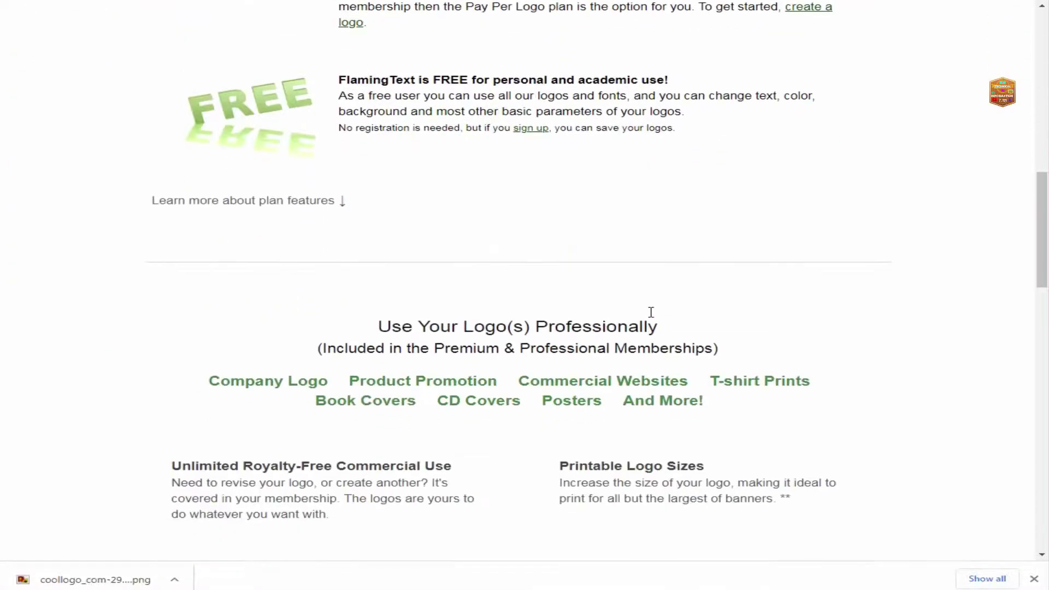
{"action": "scroll", "coordinate": [651, 313], "scroll_direction": "down", "scroll_amount": 2}
{"action": "scroll", "coordinate": [651, 312], "scroll_direction": "down", "scroll_amount": 4}
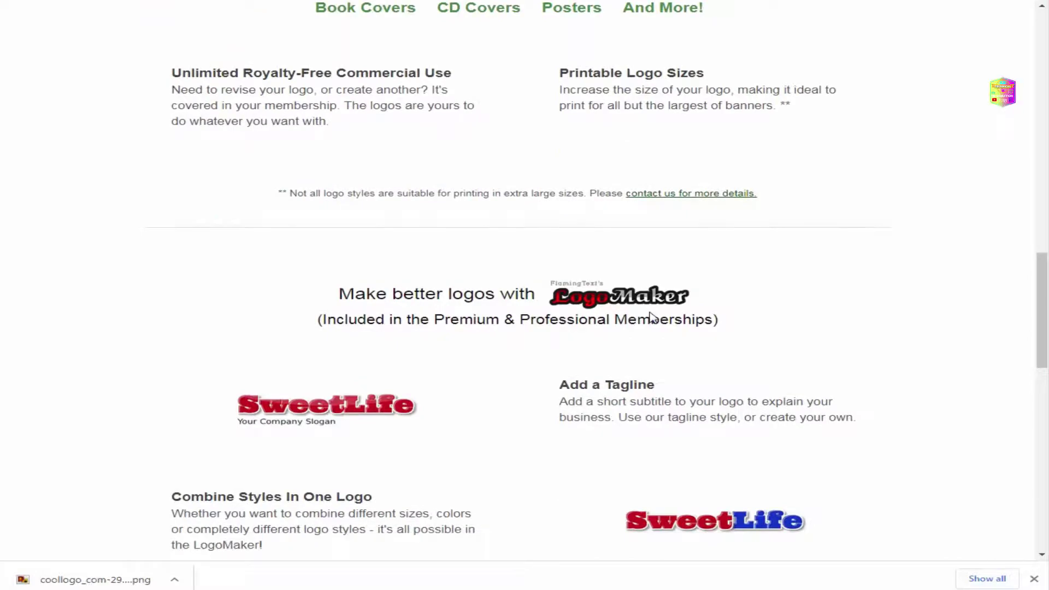
{"action": "scroll", "coordinate": [652, 317], "scroll_direction": "down", "scroll_amount": 4}
{"action": "scroll", "coordinate": [650, 316], "scroll_direction": "down", "scroll_amount": 1}
{"action": "scroll", "coordinate": [651, 316], "scroll_direction": "down", "scroll_amount": 4}
{"action": "scroll", "coordinate": [651, 314], "scroll_direction": "up", "scroll_amount": 6}
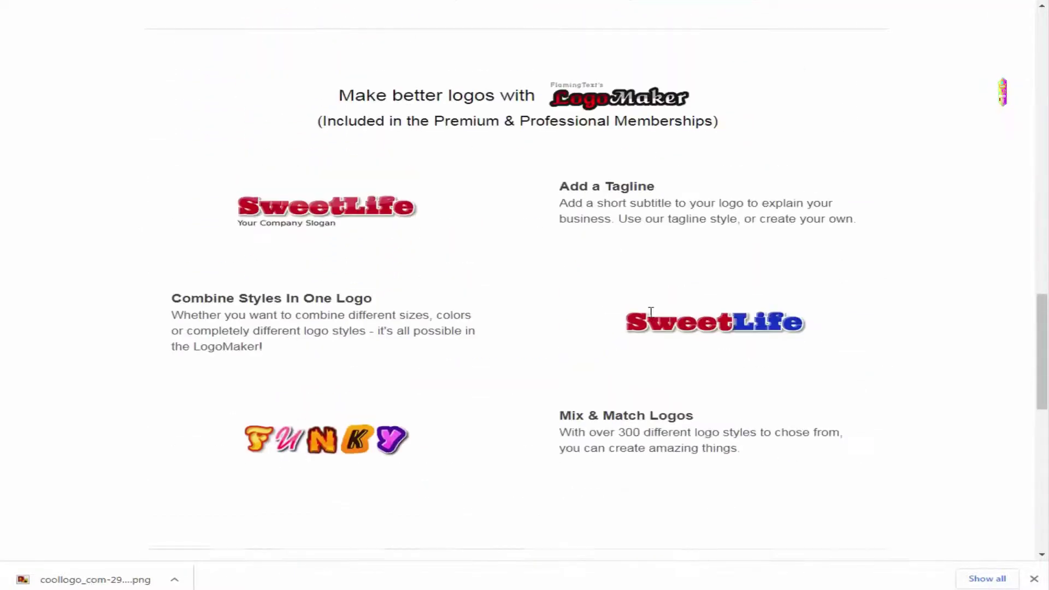
{"action": "scroll", "coordinate": [651, 312], "scroll_direction": "up", "scroll_amount": 3}
{"action": "scroll", "coordinate": [651, 312], "scroll_direction": "up", "scroll_amount": 5}
{"action": "scroll", "coordinate": [651, 312], "scroll_direction": "up", "scroll_amount": 8}
{"action": "scroll", "coordinate": [651, 312], "scroll_direction": "up", "scroll_amount": 3}
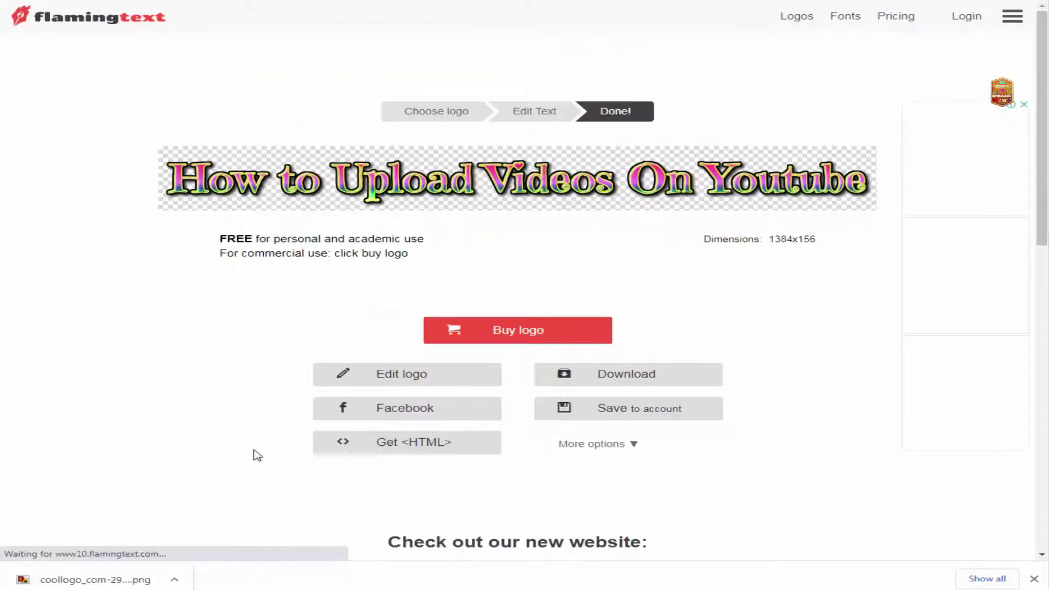
Reopen the logo with Edit logo and return to the top of the Mardi Gras Text Generator
{"action": "scroll", "coordinate": [317, 405], "scroll_direction": "down", "scroll_amount": 4}
{"action": "left_click", "coordinate": [422, 113]}
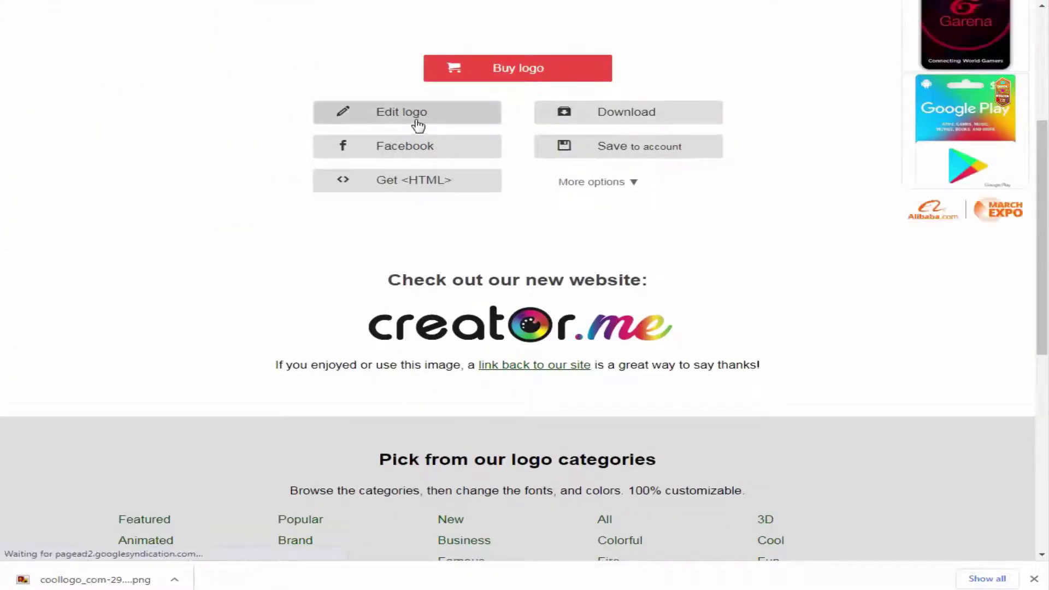
{"action": "scroll", "coordinate": [440, 381], "scroll_direction": "down", "scroll_amount": 12}
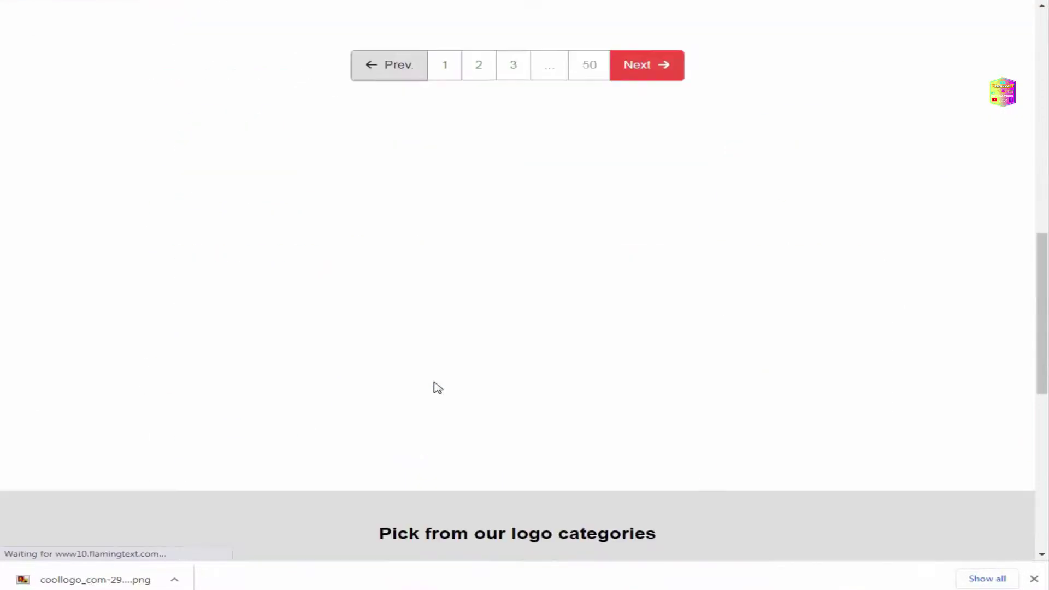
{"action": "scroll", "coordinate": [434, 386], "scroll_direction": "up", "scroll_amount": 1}
{"action": "scroll", "coordinate": [434, 386], "scroll_direction": "up", "scroll_amount": 5}
{"action": "scroll", "coordinate": [437, 388], "scroll_direction": "up", "scroll_amount": 5}
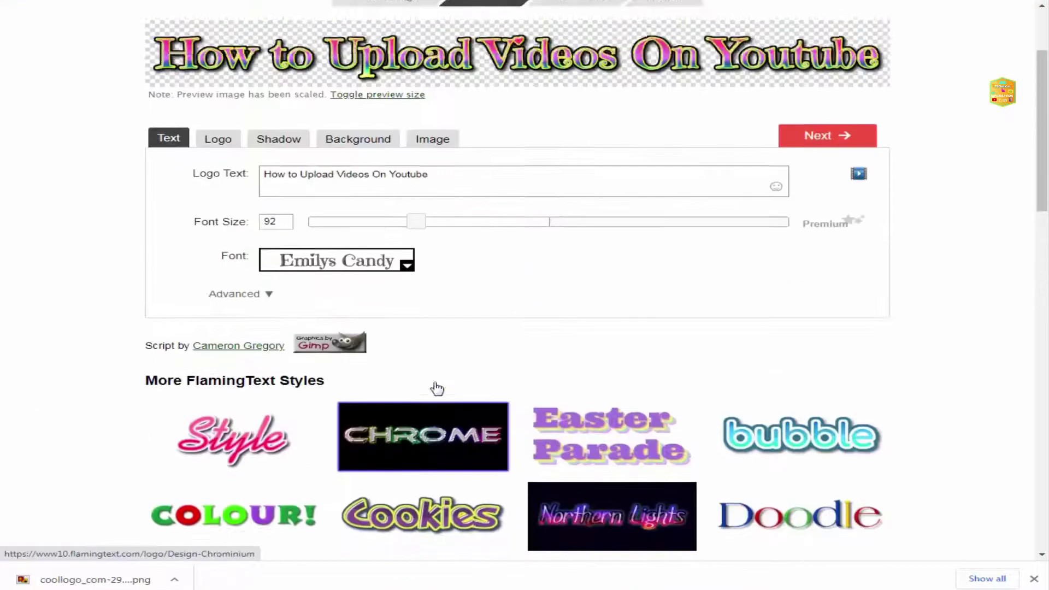
{"action": "scroll", "coordinate": [437, 388], "scroll_direction": "down", "scroll_amount": 3}
{"action": "scroll", "coordinate": [437, 389], "scroll_direction": "up", "scroll_amount": 1}
{"action": "scroll", "coordinate": [437, 389], "scroll_direction": "up", "scroll_amount": 2}
{"action": "scroll", "coordinate": [437, 388], "scroll_direction": "up", "scroll_amount": 2}
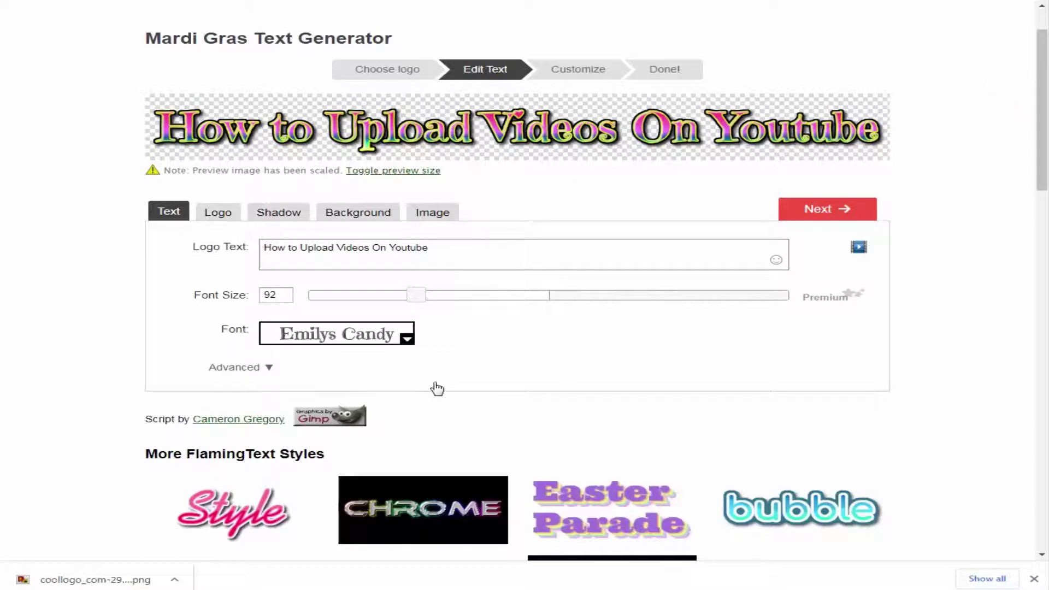
{"action": "scroll", "coordinate": [437, 388], "scroll_direction": "up", "scroll_amount": 2}
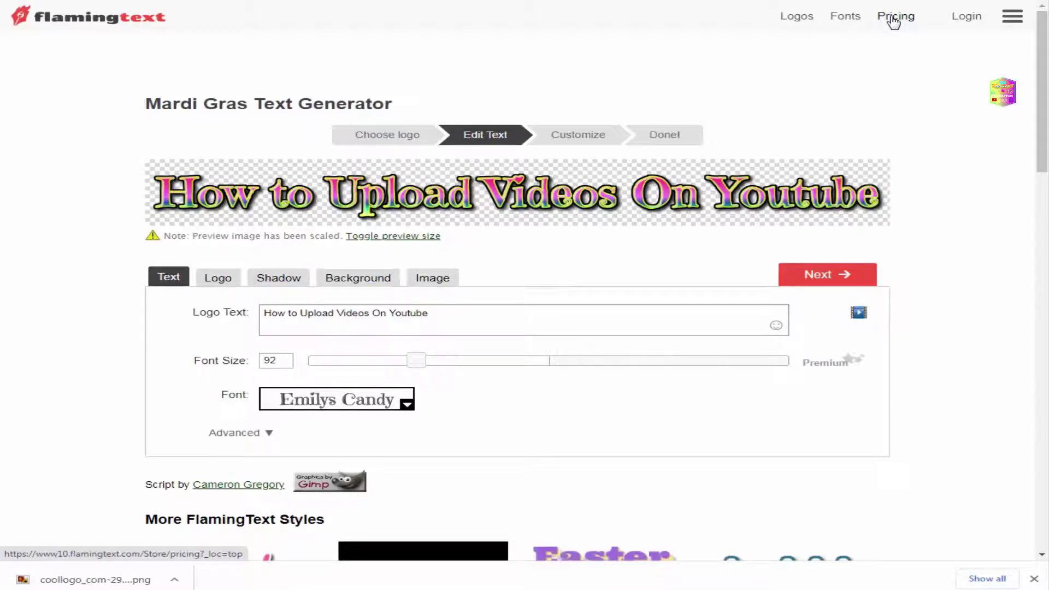
Open Pricing, listing Pay Per Logo $24, Premium $2.99/month and Professional $8.99/month
{"action": "left_click", "coordinate": [893, 19]}
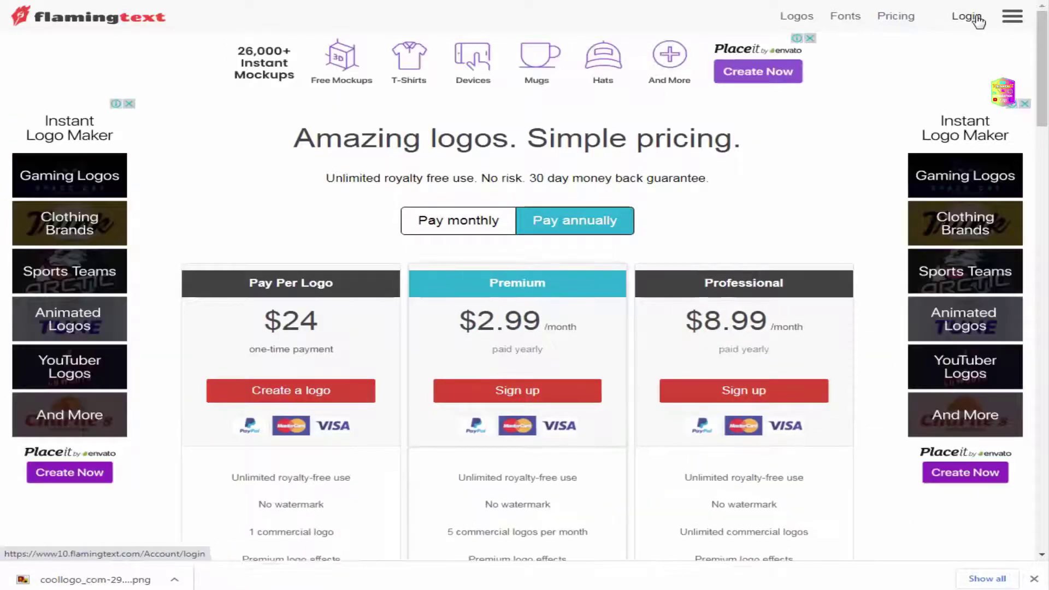
{"action": "left_click", "coordinate": [978, 19]}
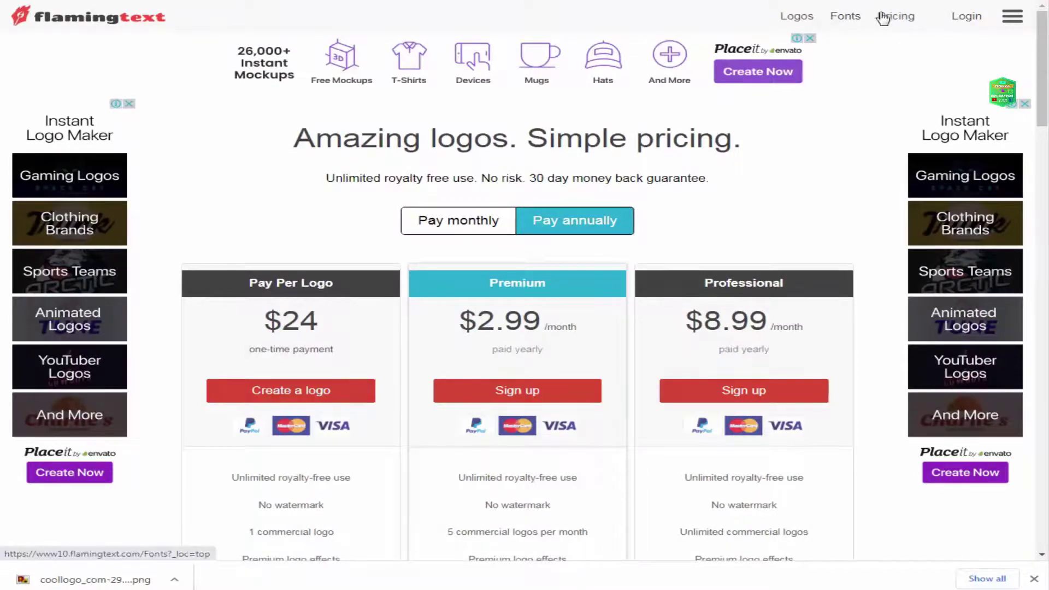
Scroll down the Emilys Candy logo generator to the More FlamingText Styles gallery
{"action": "scroll", "coordinate": [399, 142], "scroll_direction": "down", "scroll_amount": 5}
{"action": "scroll", "coordinate": [399, 143], "scroll_direction": "down", "scroll_amount": 2}
{"action": "scroll", "coordinate": [400, 145], "scroll_direction": "down", "scroll_amount": 1}
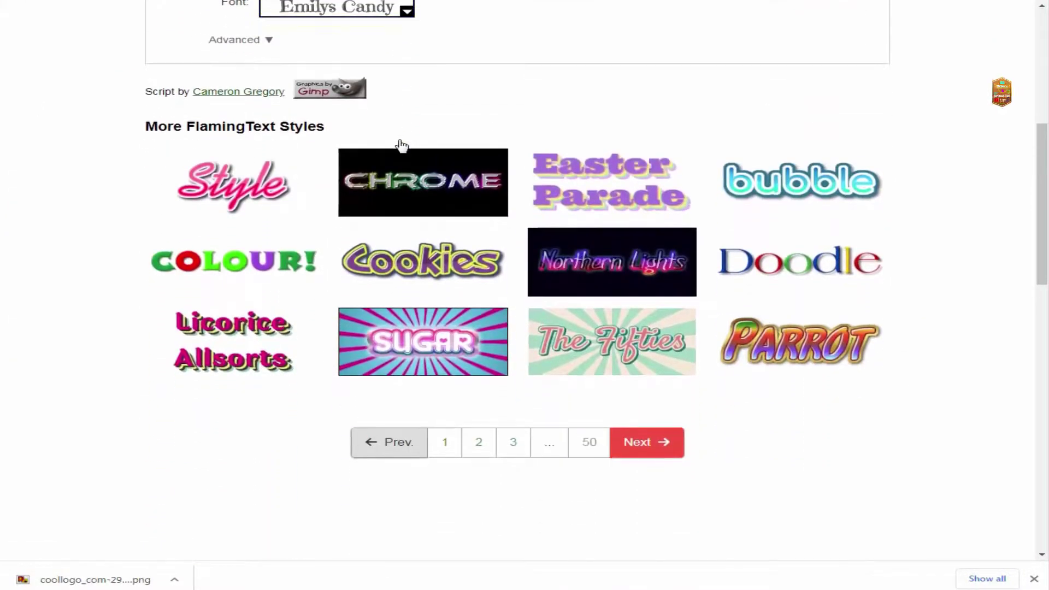